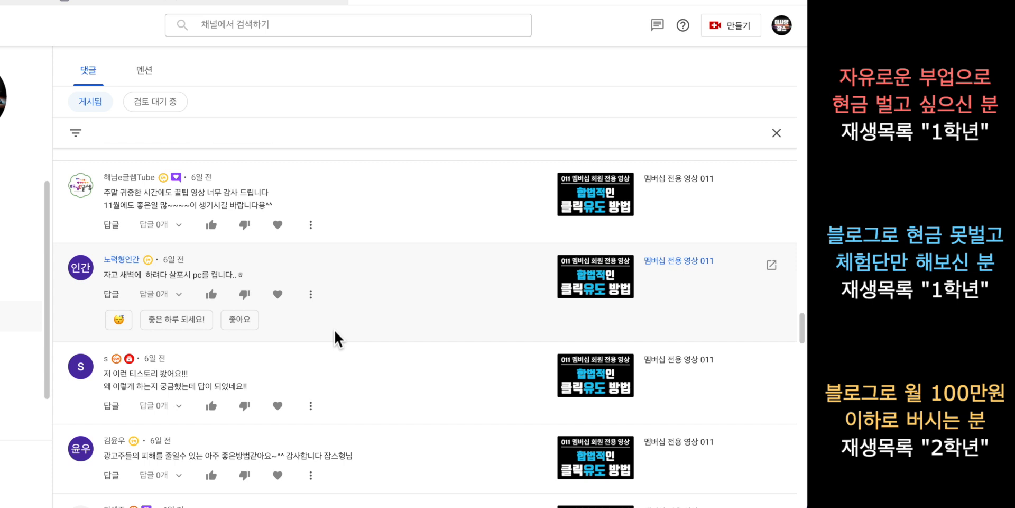
Open the hosting.kr site and examine its membership sign-up form.
click(283, 3)
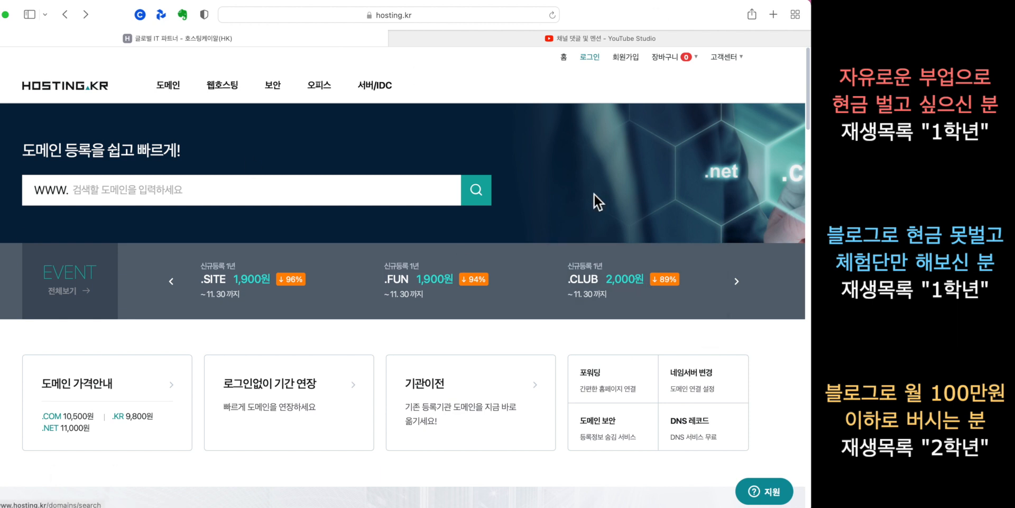
click(630, 57)
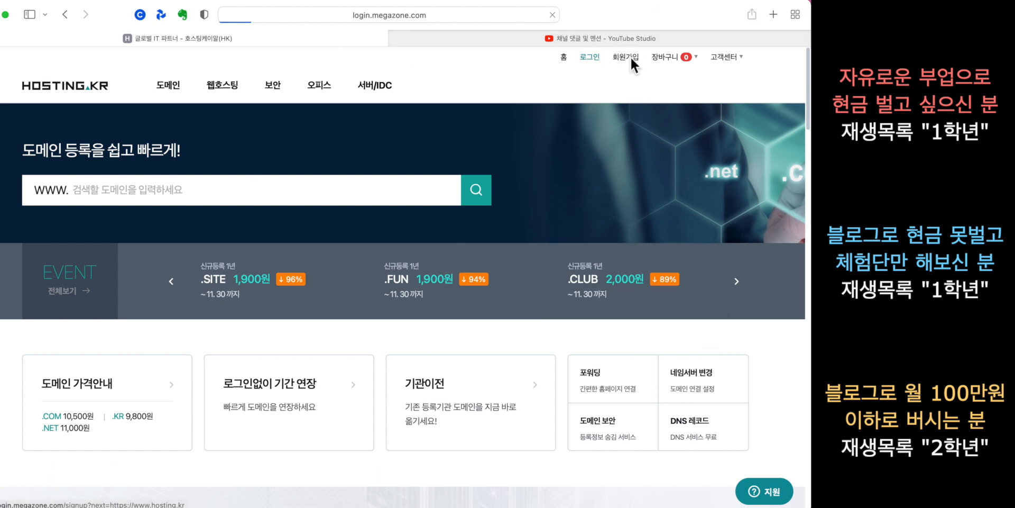
scroll(402, 335, down, 3)
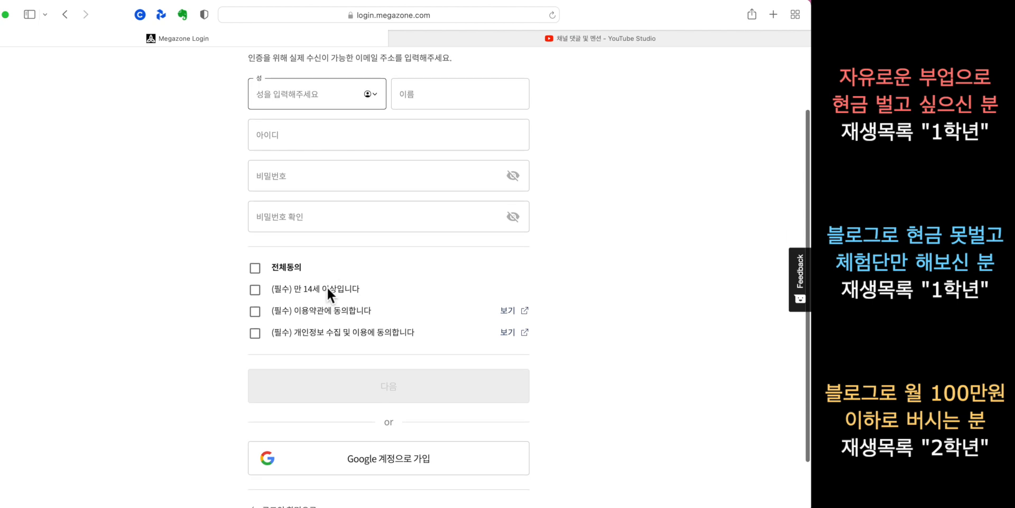
scroll(328, 289, down, 2)
scroll(406, 376, up, 3)
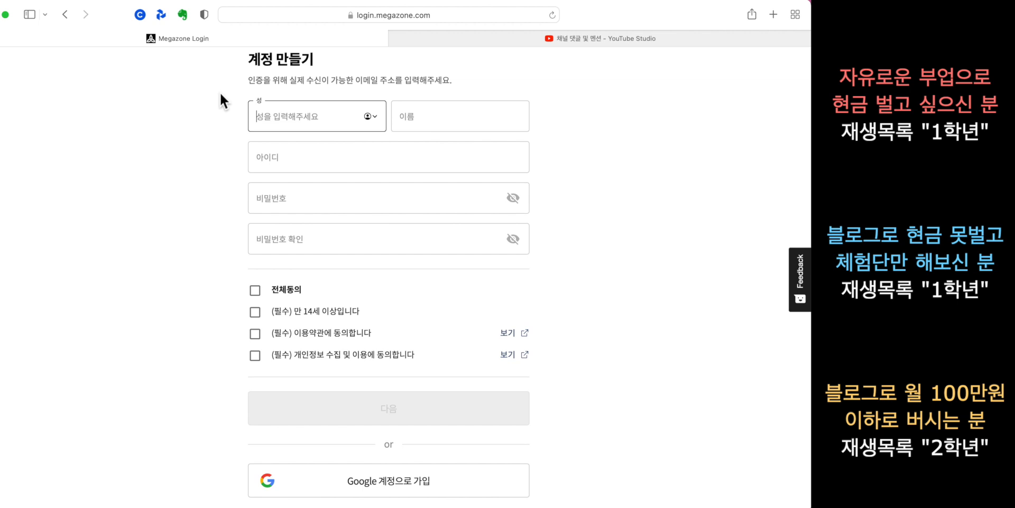
scroll(220, 92, left, 5)
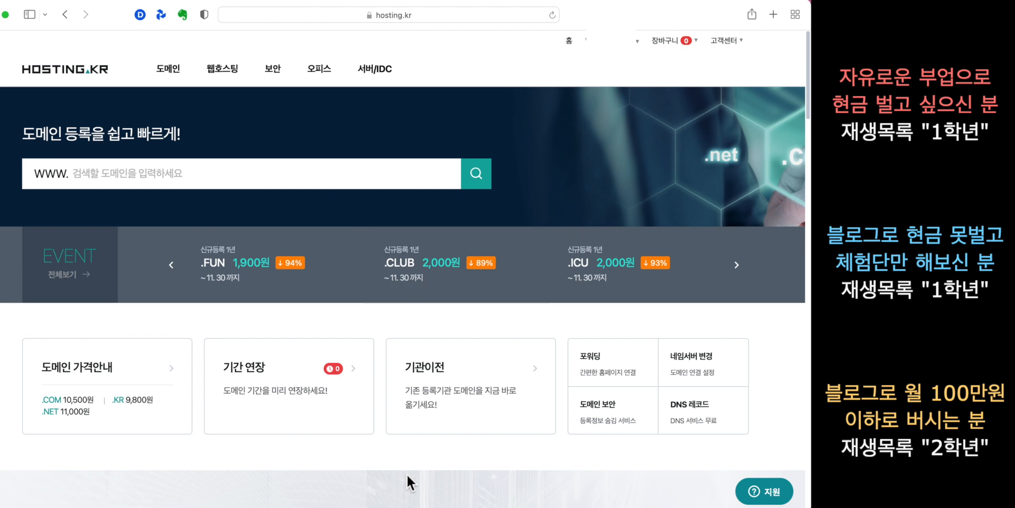
Search for the domain name "apple" from the hosting.kr home page.
click(113, 178)
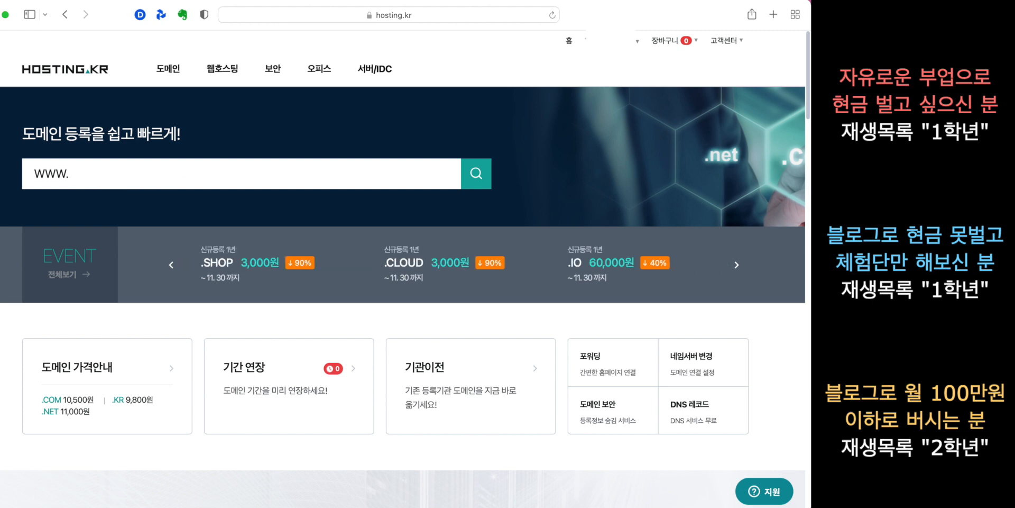
text(ㅇ)
key(Return)
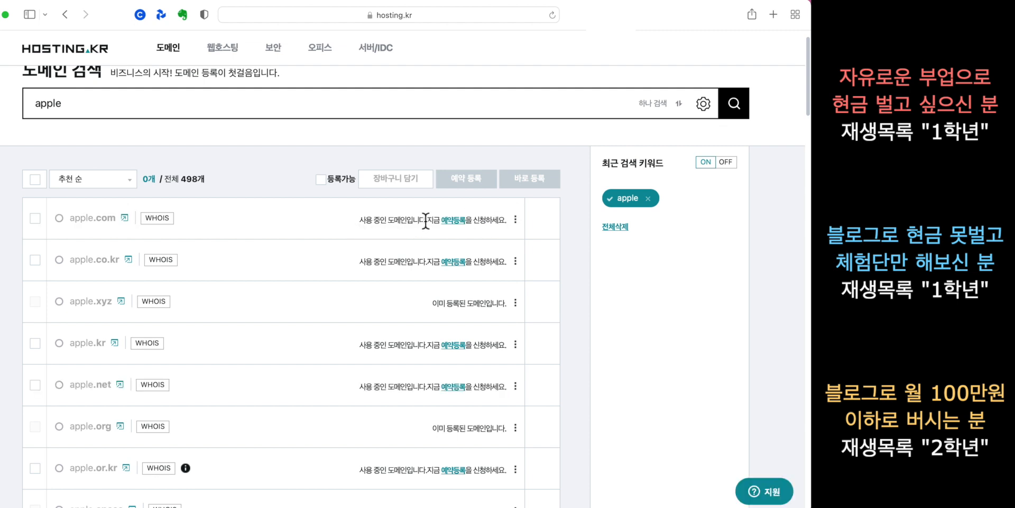
Replace the domain search term with "iphone" and run the search.
click(125, 106)
key(super+a)
key(Right)
text(ㅏㅐ)
key(BackSpace)
key(BackSpace)
key(BackSpace)
key(BackSpace)
key(BackSpace)
key(BackSpace)
key(BackSpace)
text(iphone)
key(Return)
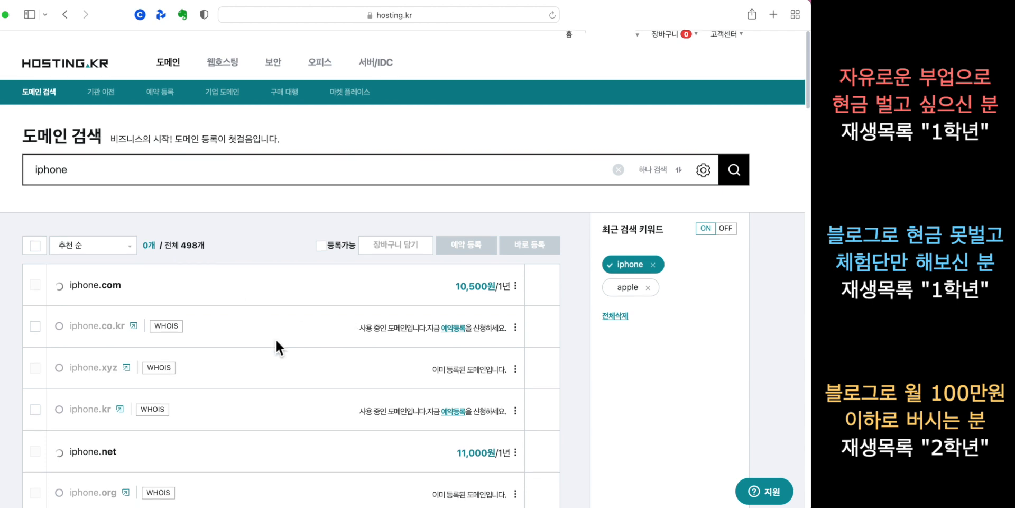
scroll(335, 258, down, 2)
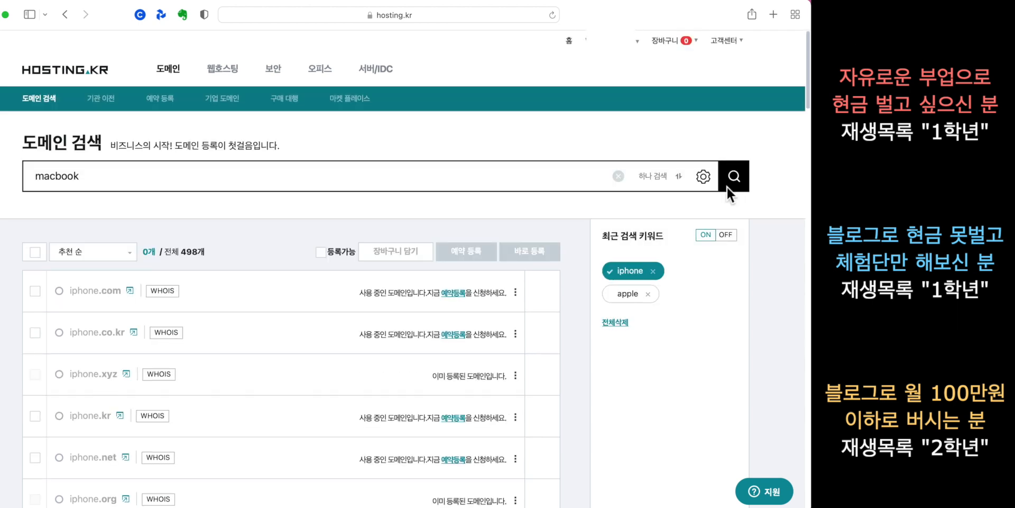
Search for the domain name "macbook" and look through the extensions listed.
click(726, 185)
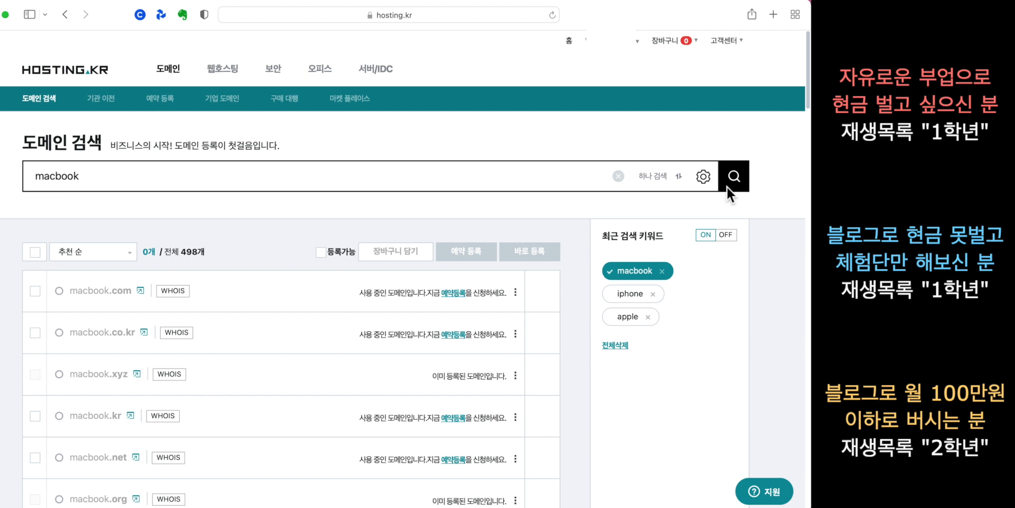
scroll(453, 319, down, 1)
scroll(453, 319, down, 2)
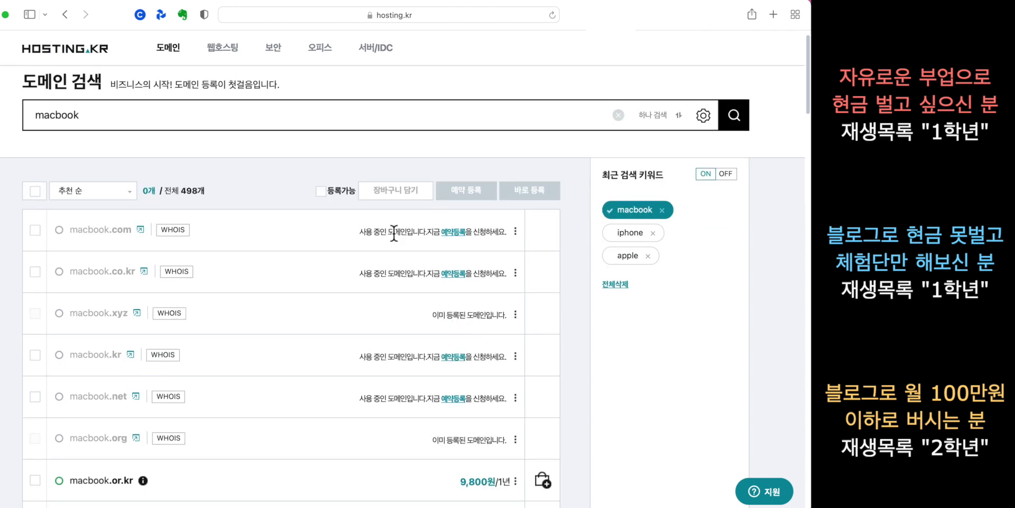
Search for the domain name "e4yangjops" and look over the results.
double_click(50, 139)
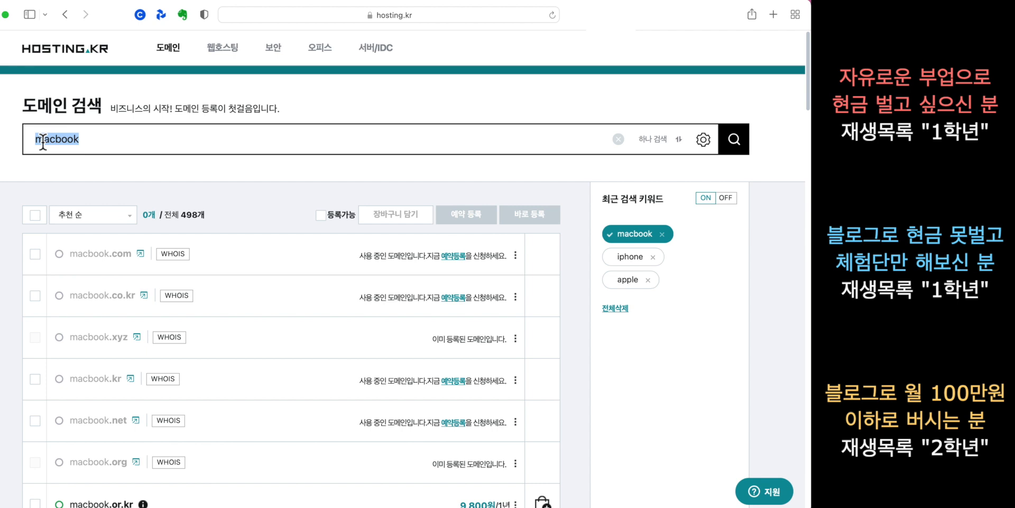
text(e4yangjops)
key(Return)
scroll(423, 394, down, 3)
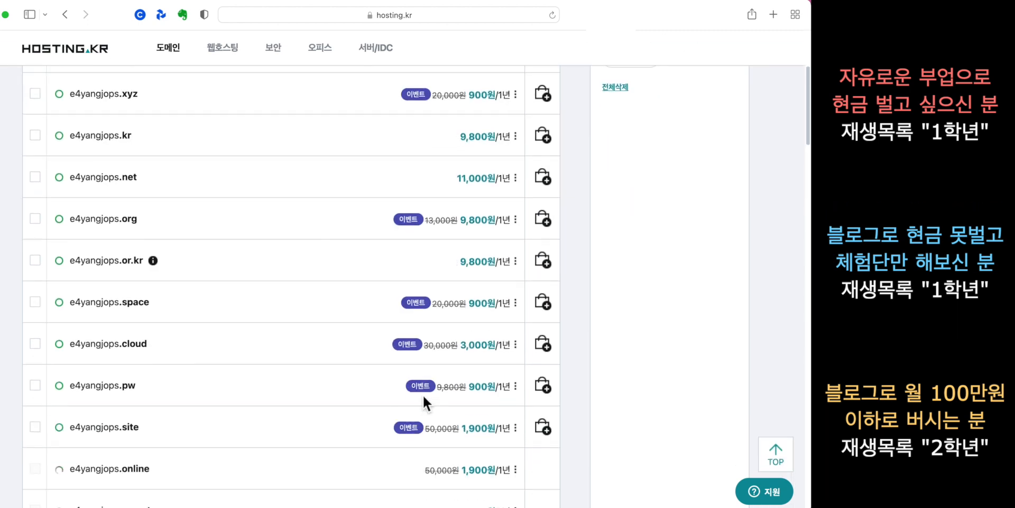
scroll(423, 394, up, 5)
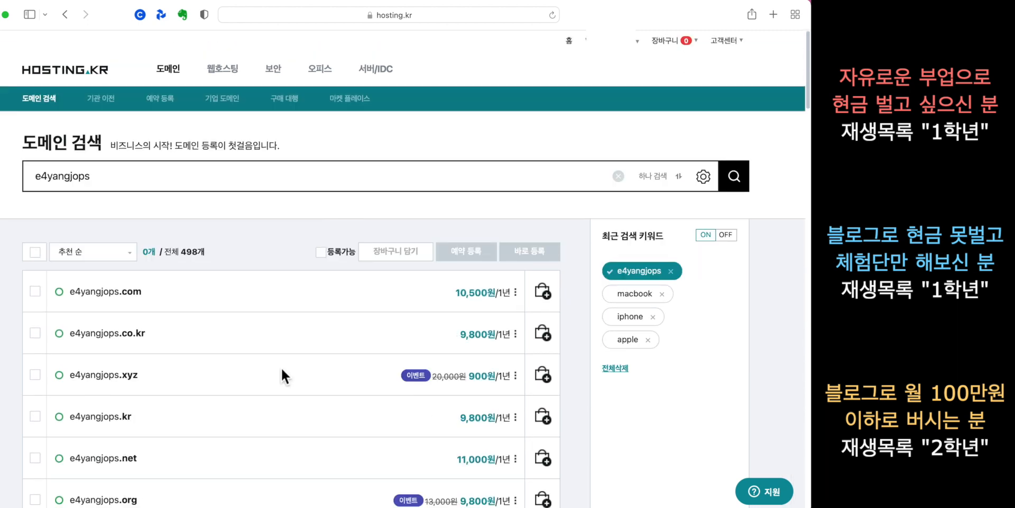
Examine the extensions and yearly prices offered for e4yangjops.
scroll(103, 305, down, 2)
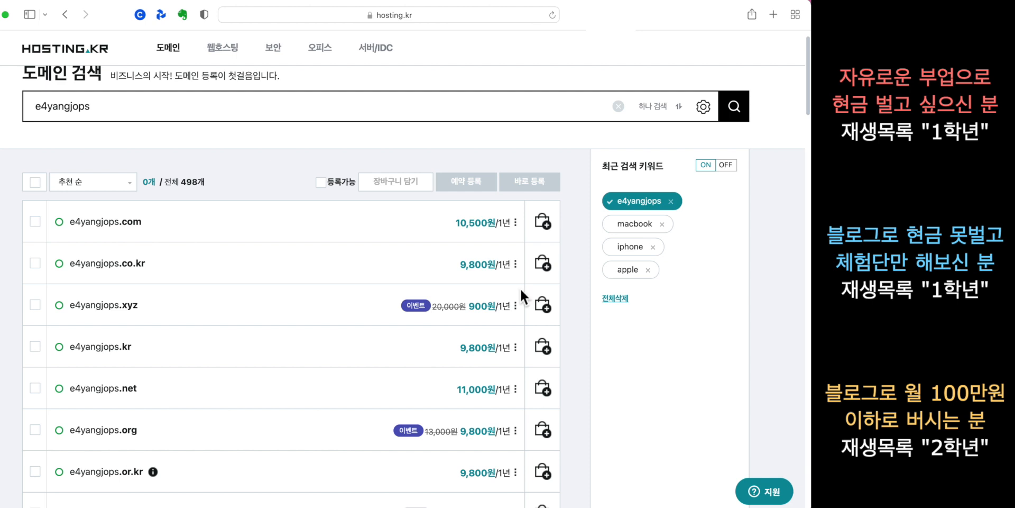
scroll(446, 398, down, 1)
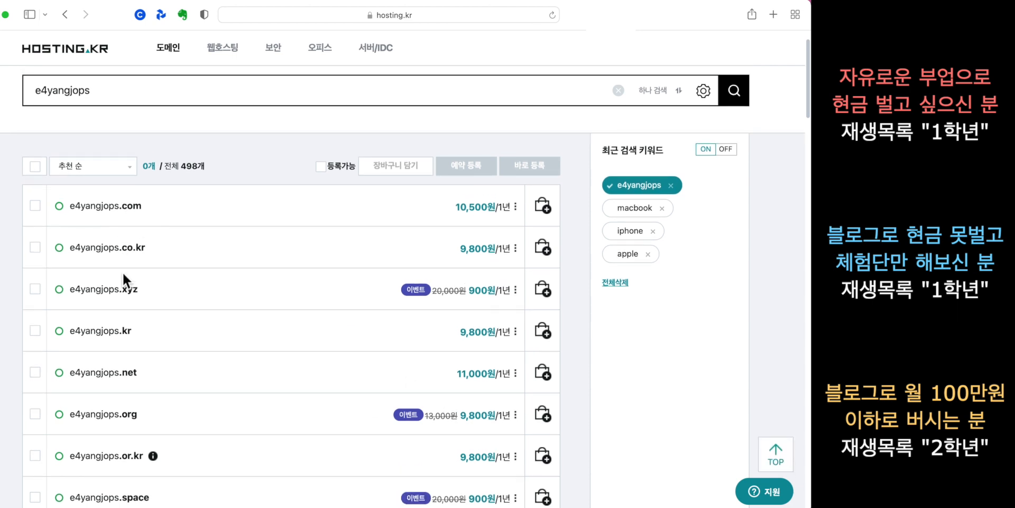
scroll(174, 302, down, 1)
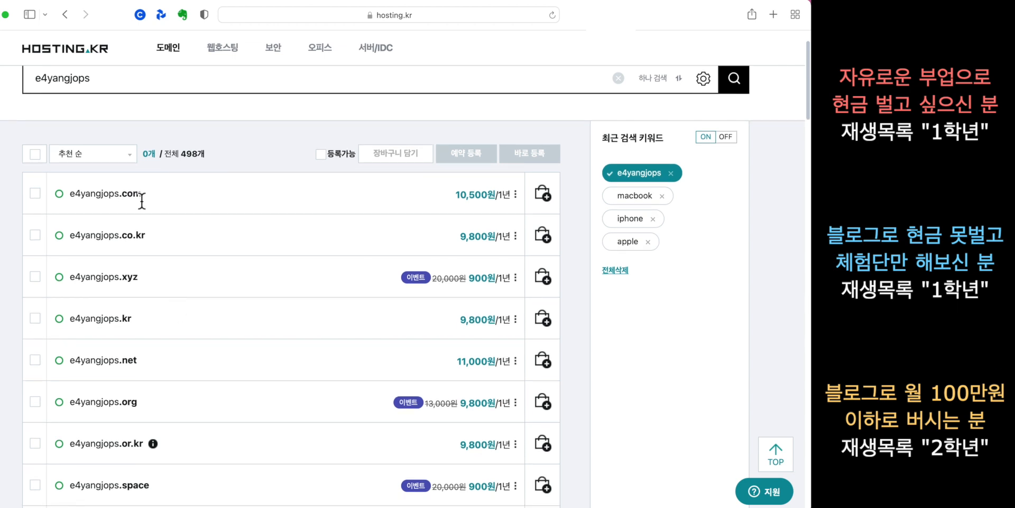
scroll(160, 240, down, 3)
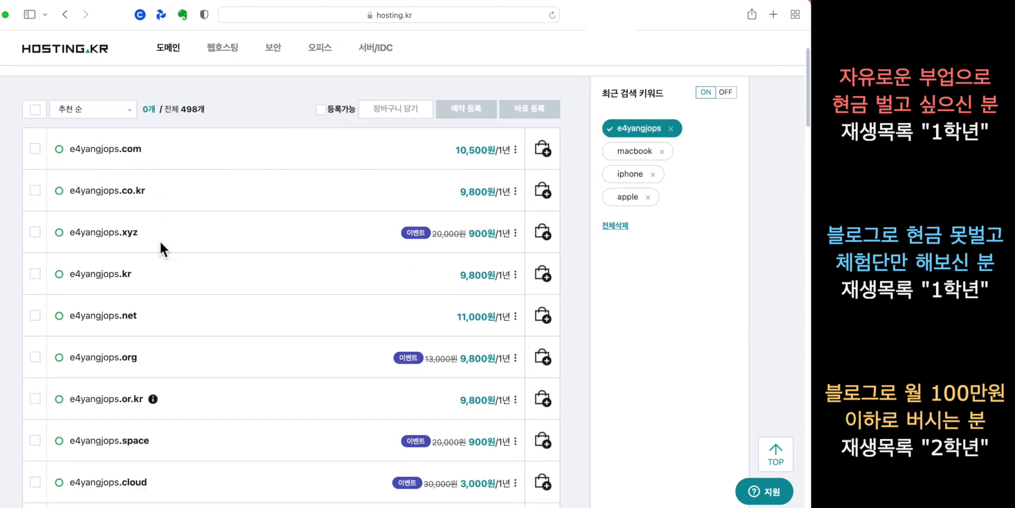
scroll(143, 275, down, 3)
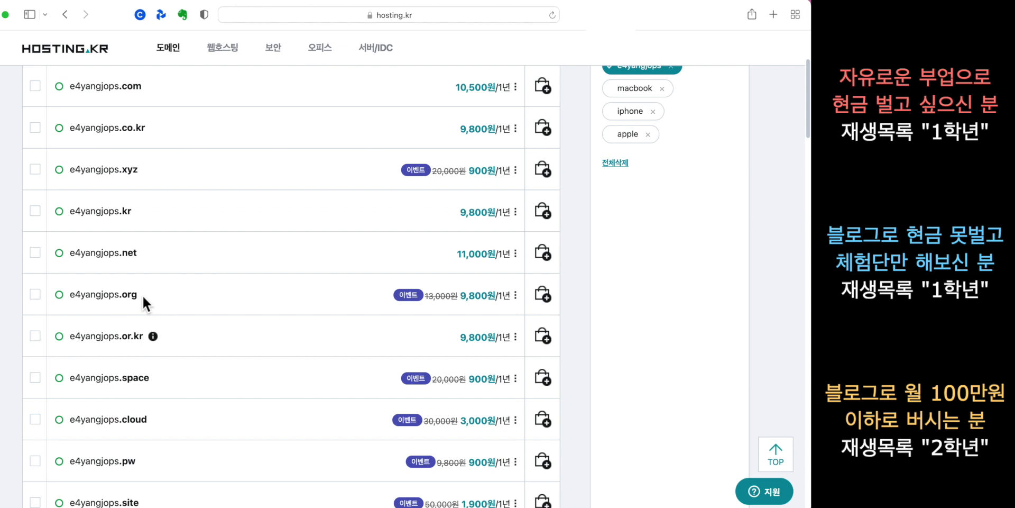
scroll(127, 304, down, 1)
scroll(140, 308, up, 4)
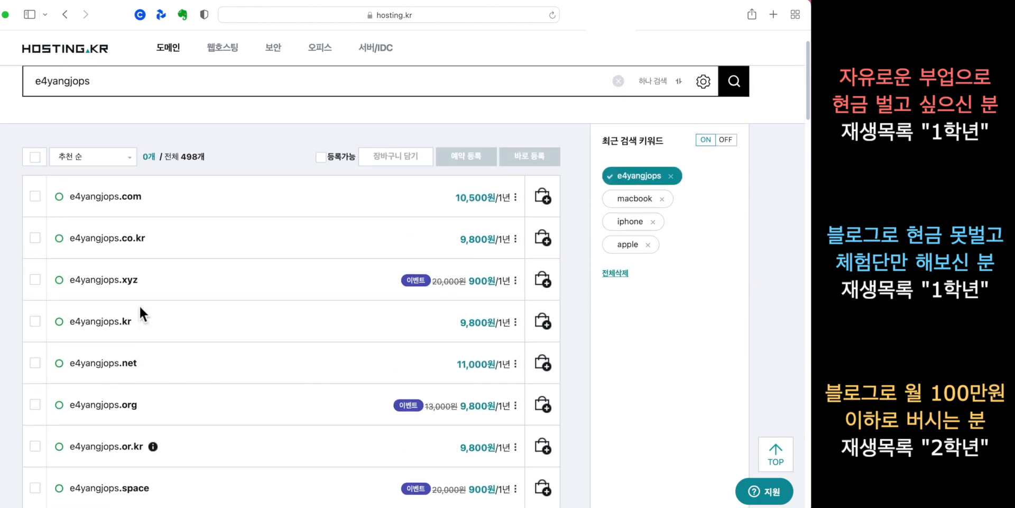
scroll(139, 305, down, 1)
Examine the discounted .xyz, .space and .pw extensions in the e4yangjops results.
drag(121, 236, 140, 243)
click(139, 242)
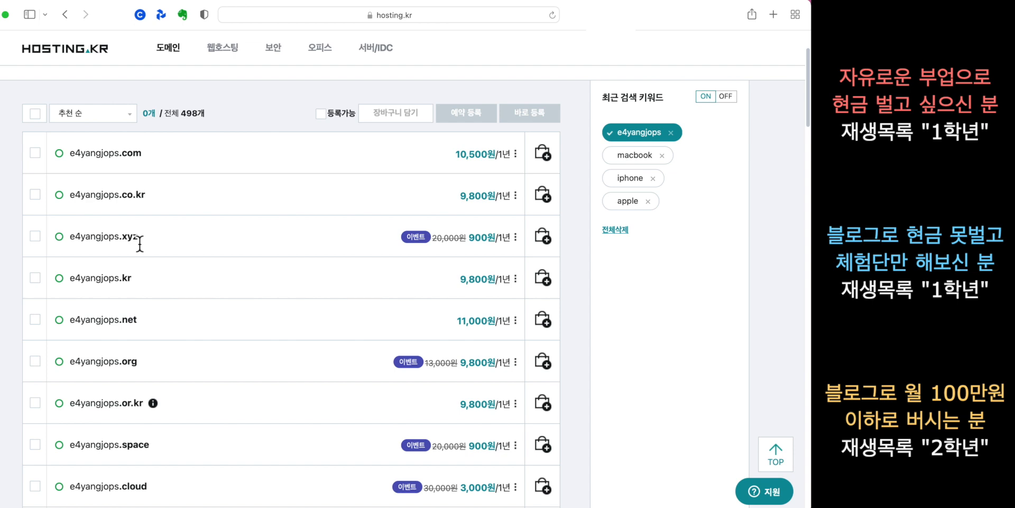
drag(123, 238, 151, 242)
click(138, 241)
scroll(284, 235, down, 5)
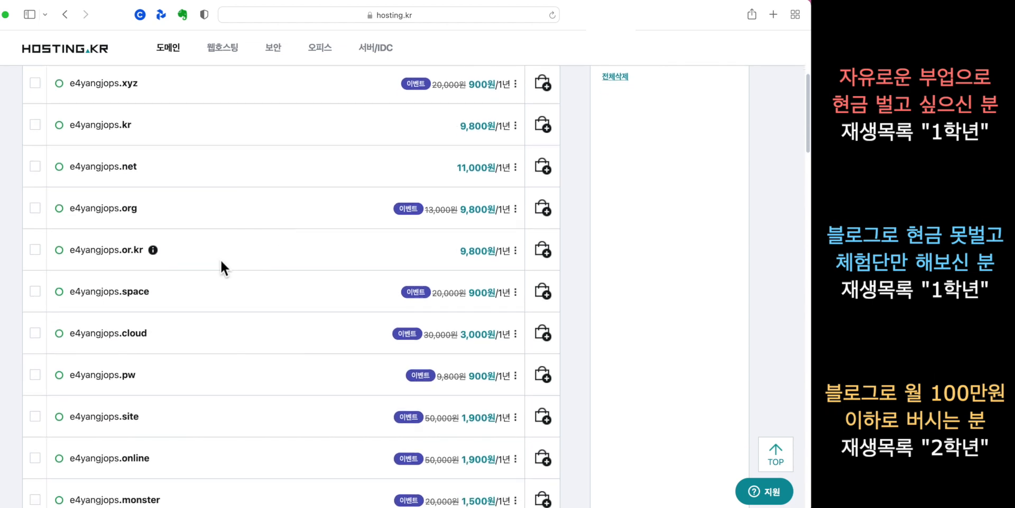
drag(125, 295, 163, 294)
scroll(165, 297, down, 2)
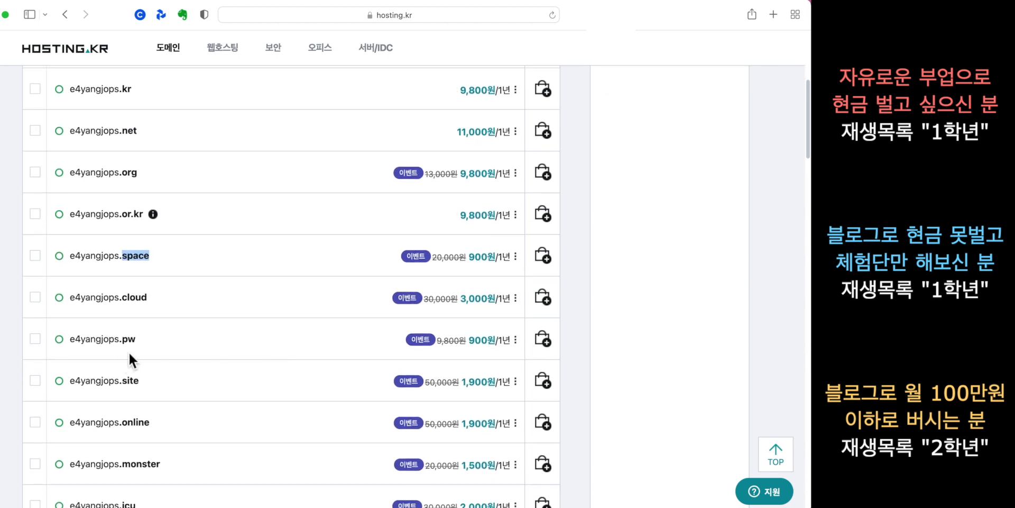
scroll(127, 354, down, 2)
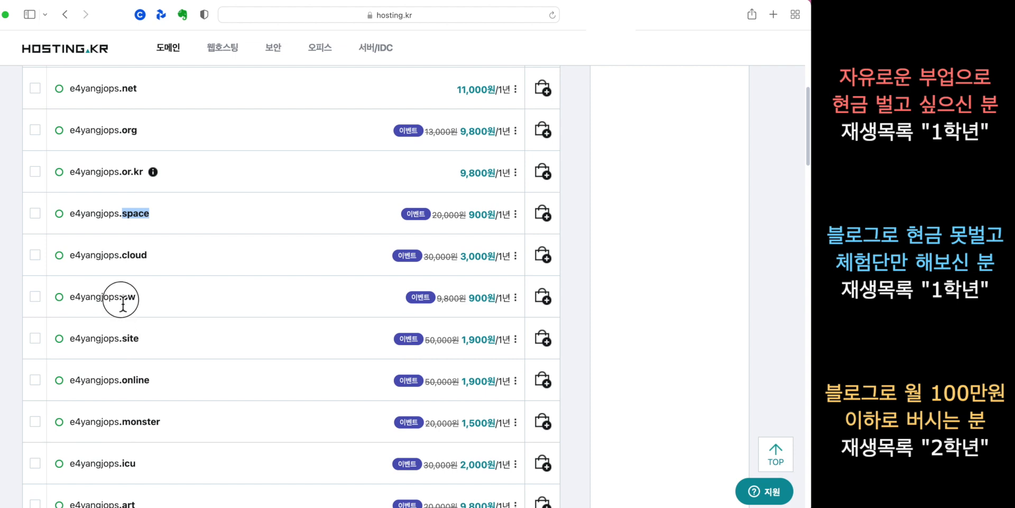
drag(121, 300, 140, 297)
scroll(141, 301, down, 3)
scroll(141, 302, down, 3)
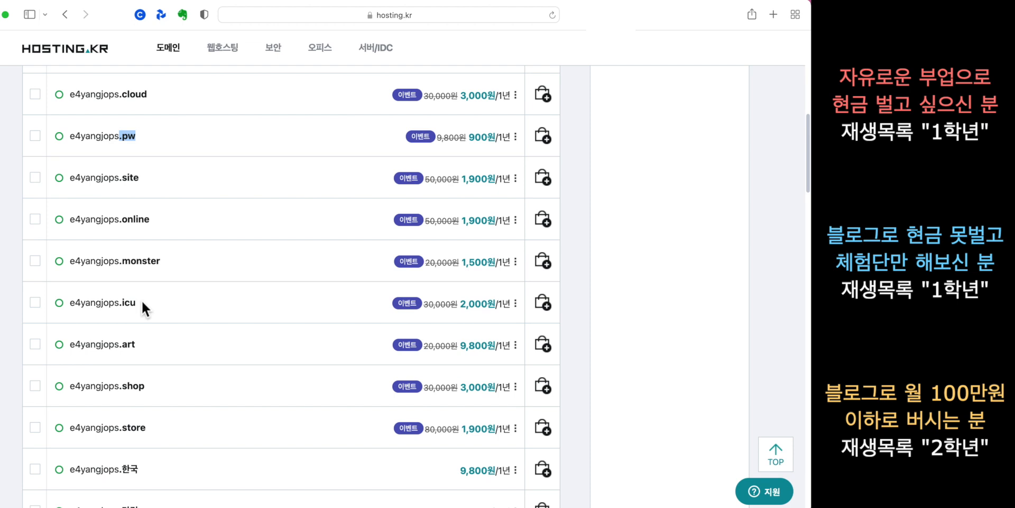
scroll(142, 302, up, 15)
scroll(142, 302, down, 2)
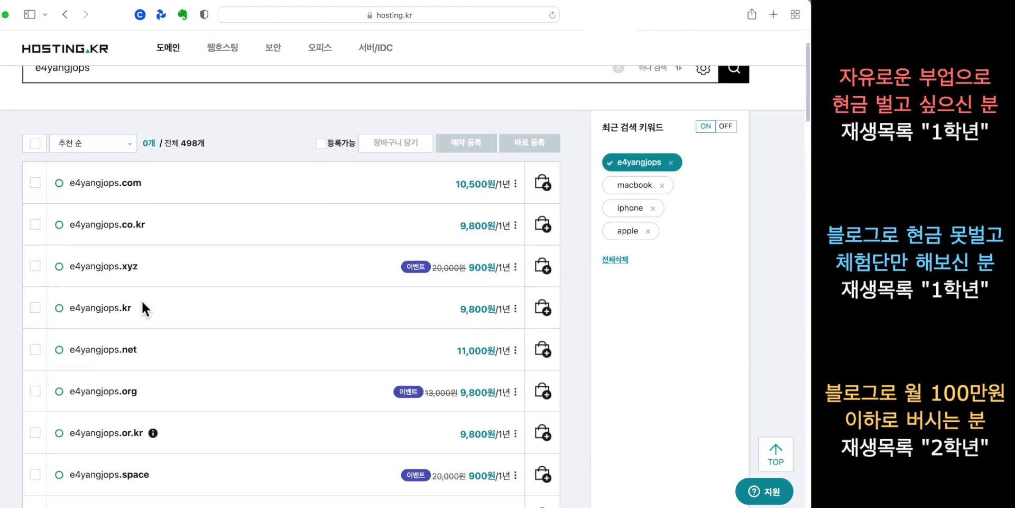
Compare the .com and .co.kr options for e4yangjops and select e4yangjops.com in the results.
scroll(141, 299, up, 1)
double_click(132, 204)
drag(123, 247, 147, 250)
click(148, 250)
drag(125, 207, 141, 204)
drag(135, 245, 159, 252)
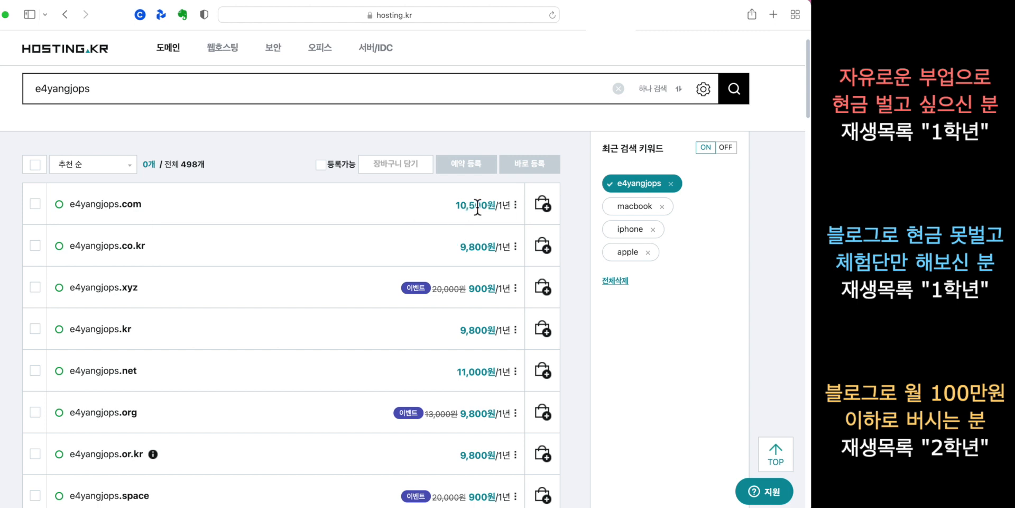
drag(123, 205, 151, 208)
click(36, 205)
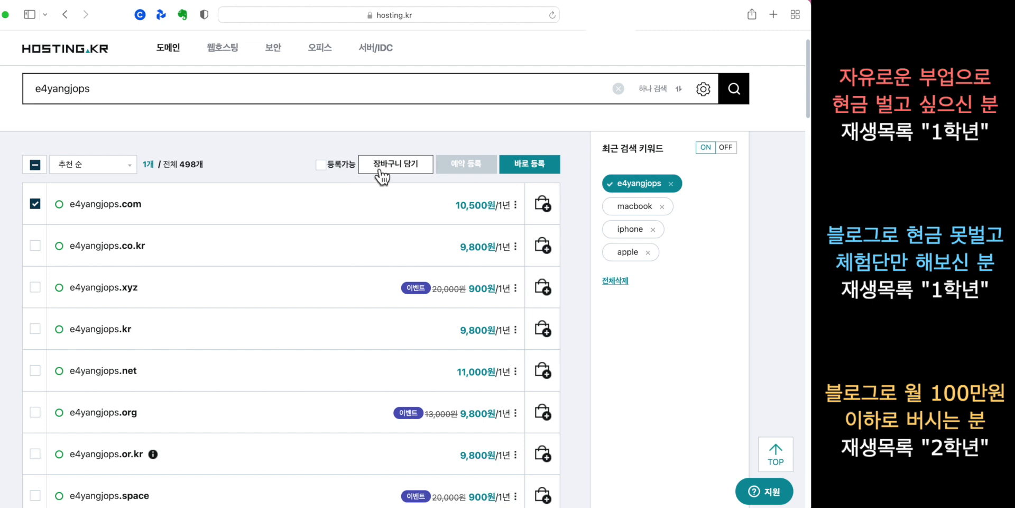
Search for the short domain name "4y" instead.
drag(161, 89, 14, 87)
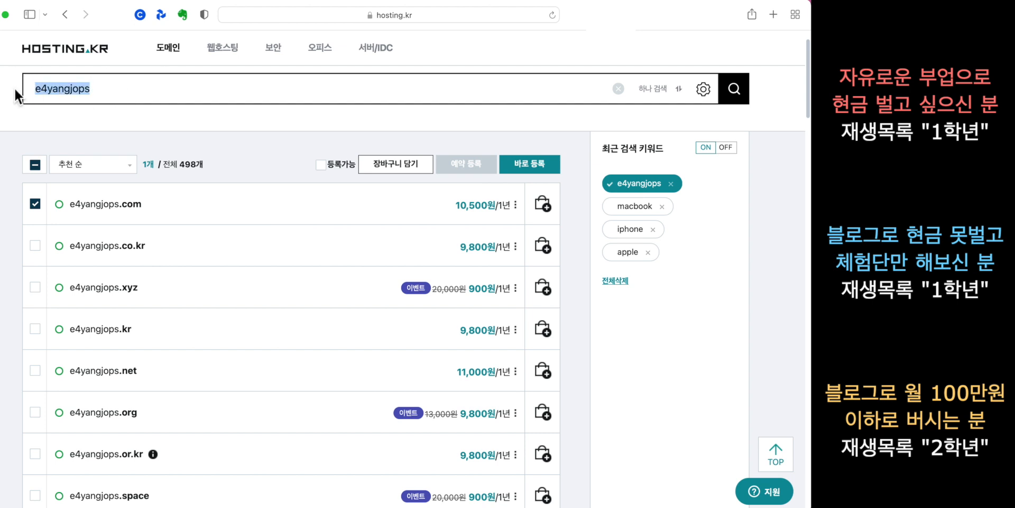
text(4y)
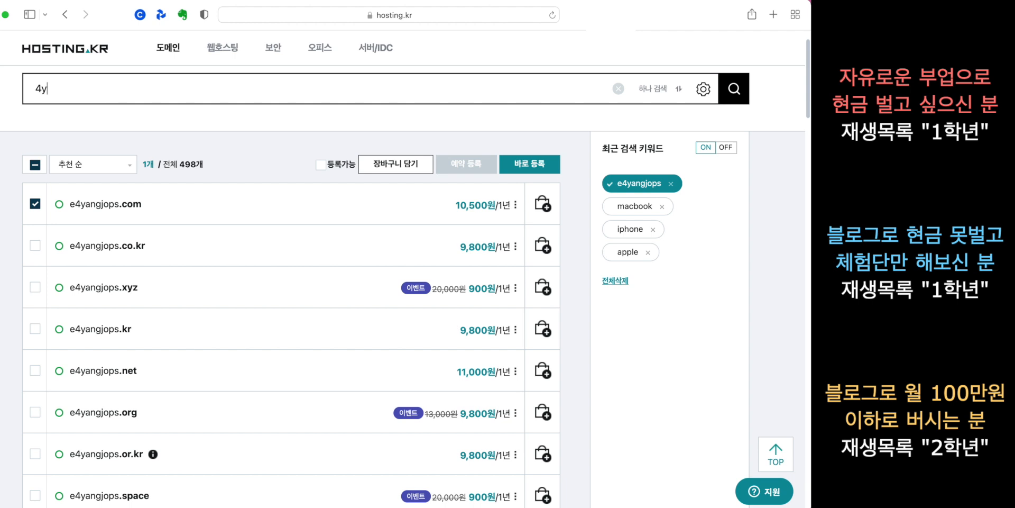
click(743, 85)
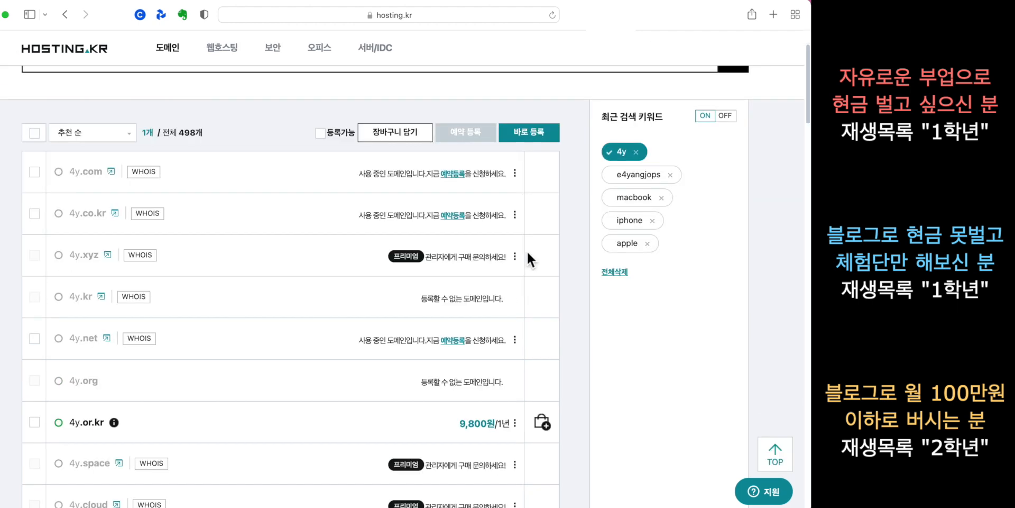
Clear "4y" from the domain search field.
drag(53, 97, 17, 96)
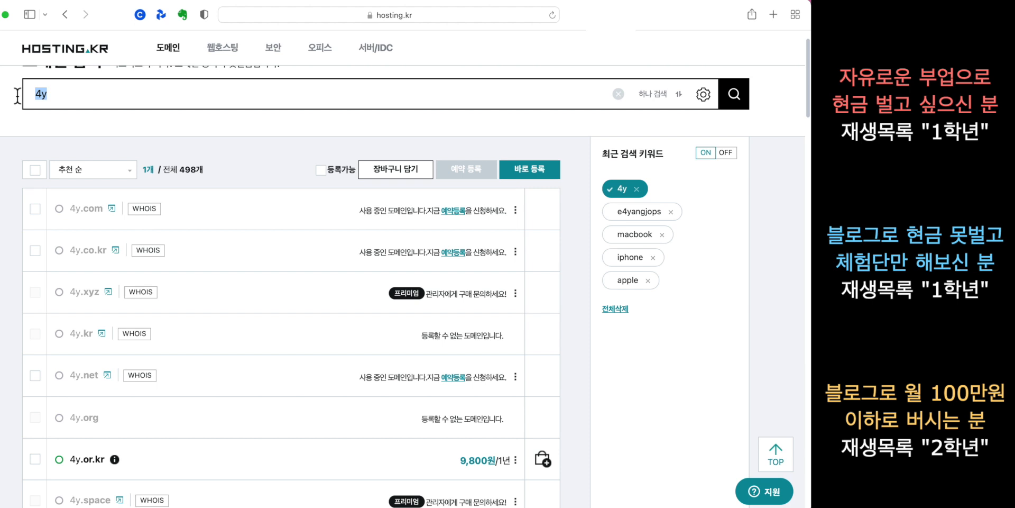
click(73, 95)
drag(79, 96, 35, 97)
click(57, 97)
drag(57, 98, 30, 96)
click(73, 104)
key(BackSpace)
key(BackSpace)
text(tntwk)
key(BackSpace)
key(BackSpace)
key(BackSpace)
key(BackSpace)
key(BackSpace)
text(1)
key(BackSpace)
text(9)
key(BackSpace)
scroll(101, 114, up, 2)
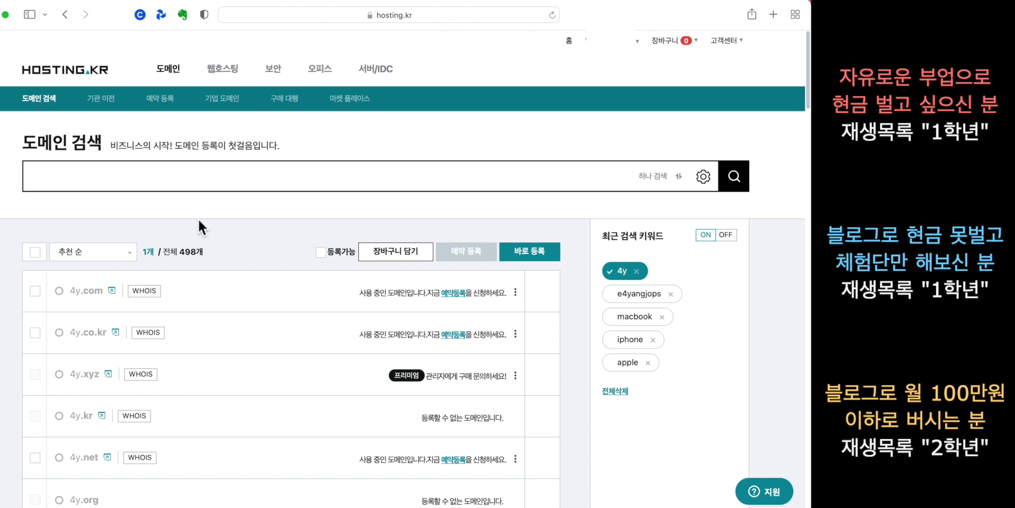
Open the account's domain management page (도메인 관리).
scroll(207, 181, down, 2)
scroll(206, 181, up, 2)
click(207, 181)
click(638, 41)
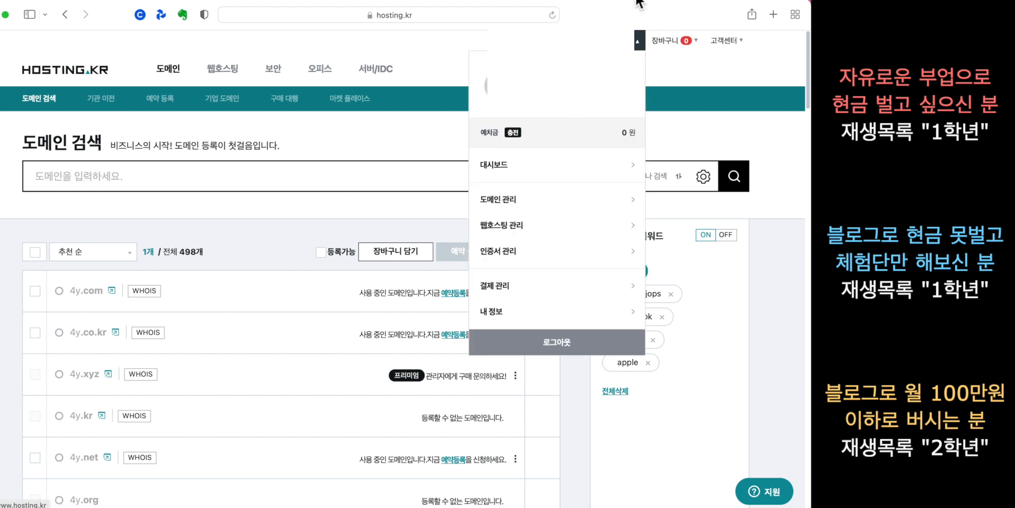
click(622, 195)
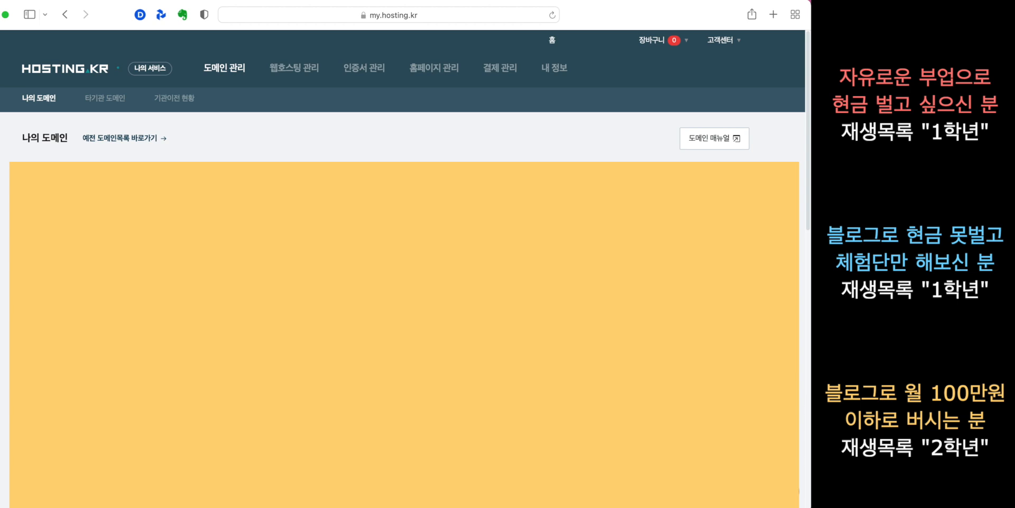
Open the old domain list (예전 도메인목록) from the account's 나의 도메인 page.
scroll(403, 269, down, 1)
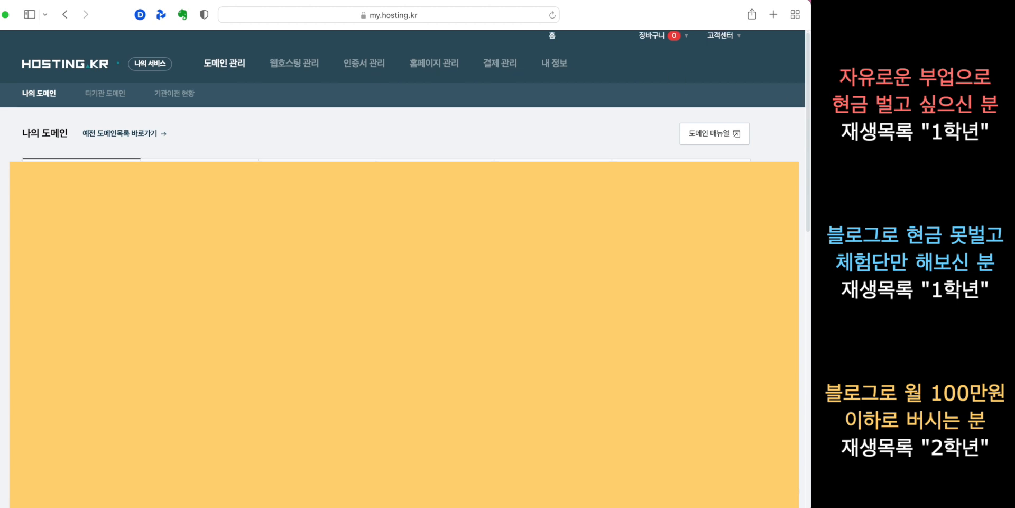
scroll(403, 269, up, 1)
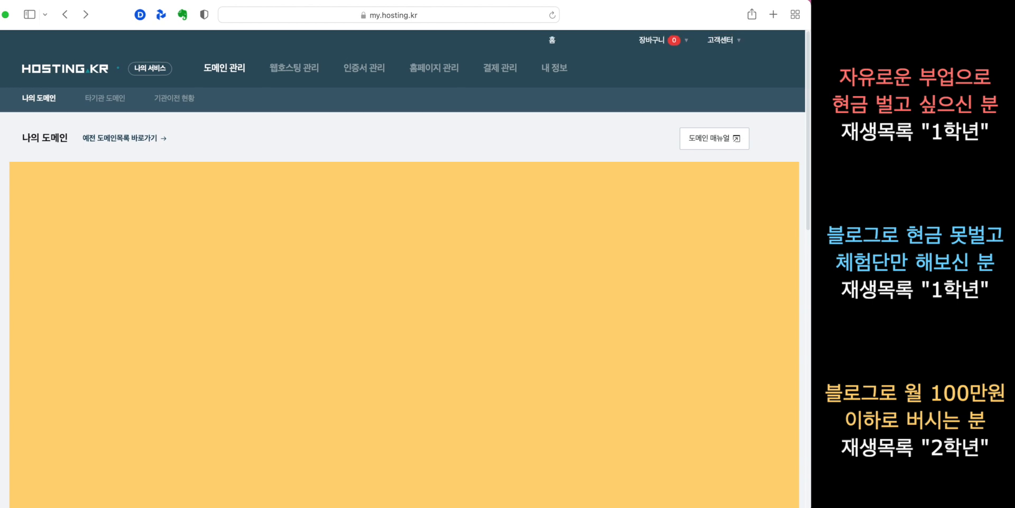
click(92, 143)
click(144, 141)
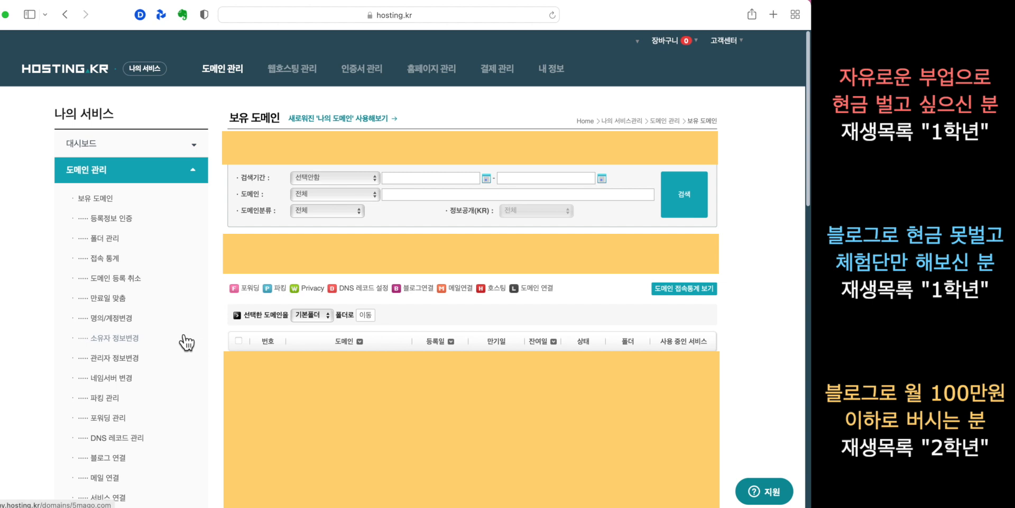
Apply for the blog connection service (블로그 연결) for the domain with 티스토리 블로그 as the blog type.
scroll(122, 407, down, 3)
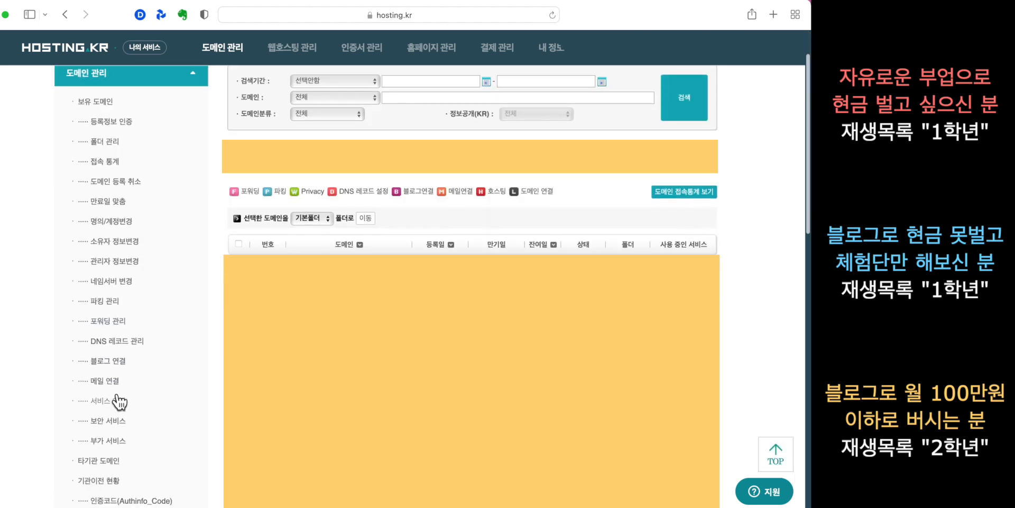
click(113, 364)
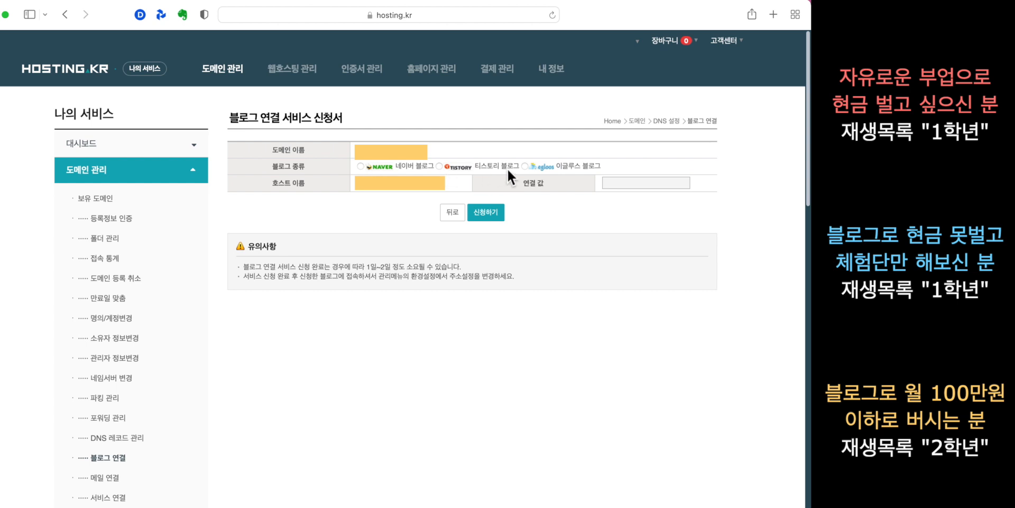
click(440, 166)
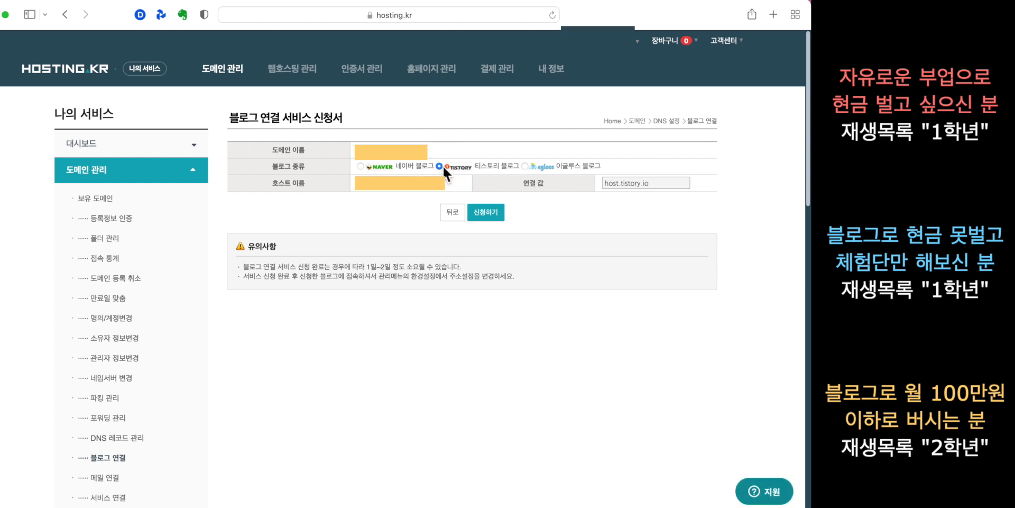
click(492, 220)
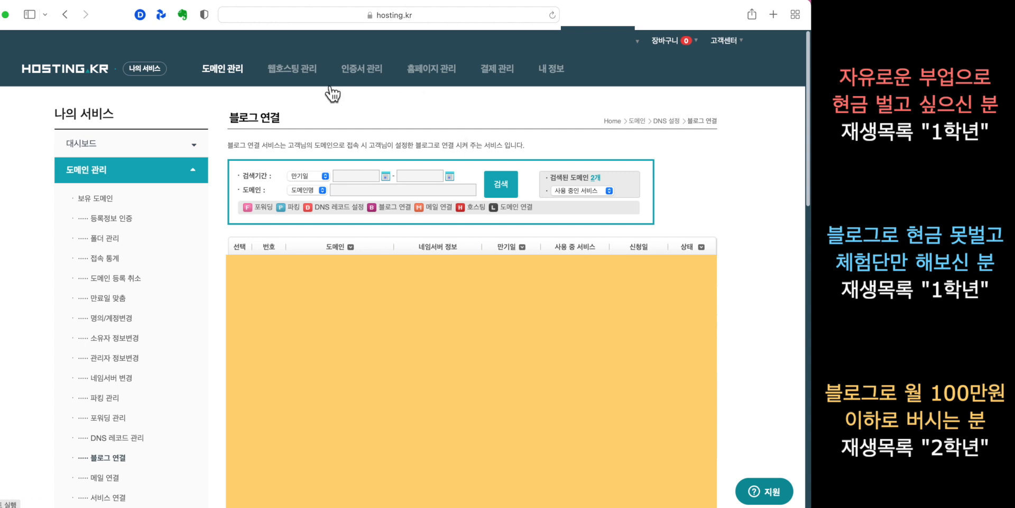
Return to domain management, open the domain's details and review its DNS settings (DNS설정).
click(229, 74)
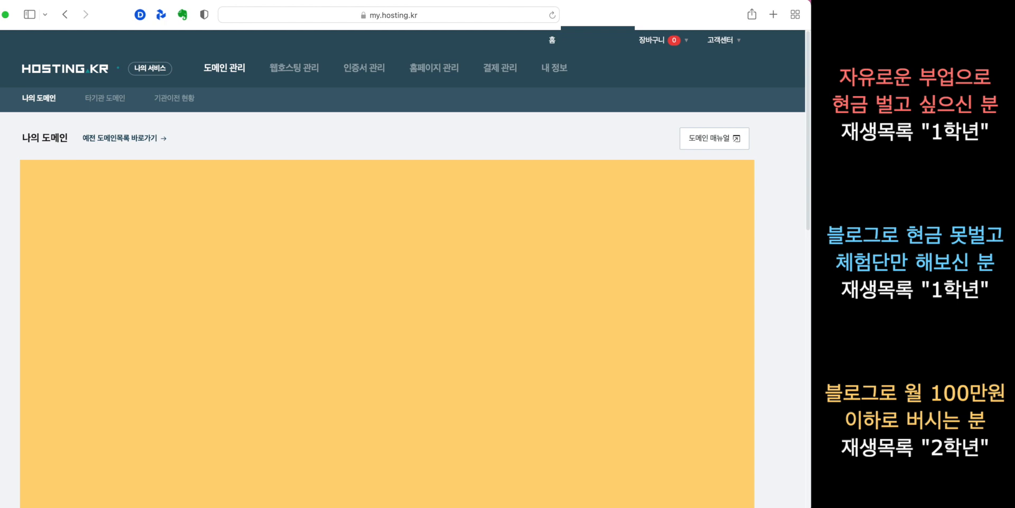
click(79, 285)
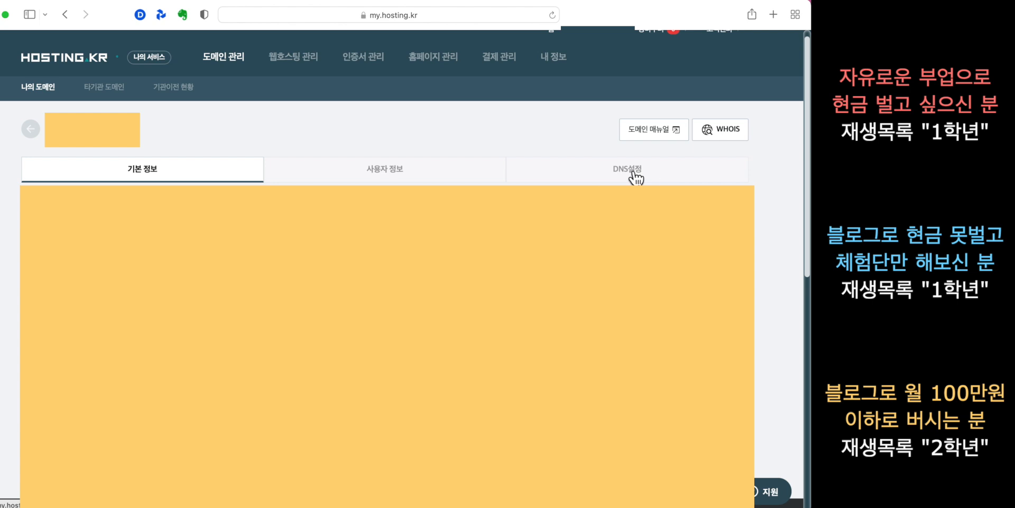
click(630, 169)
scroll(631, 170, down, 8)
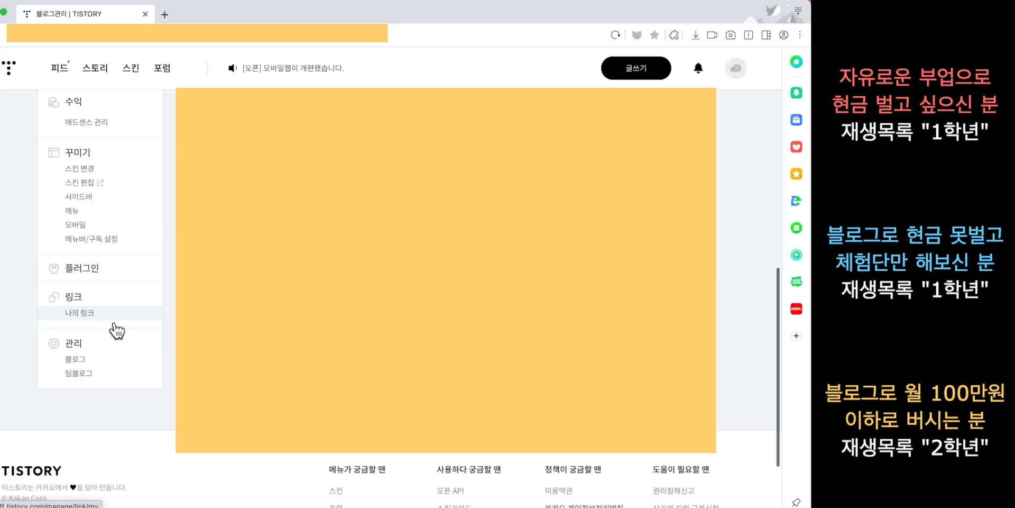
Switch to Tistory's blog management and open the blog settings (관리 > 블로그) at the personal domain section.
scroll(114, 329, up, 4)
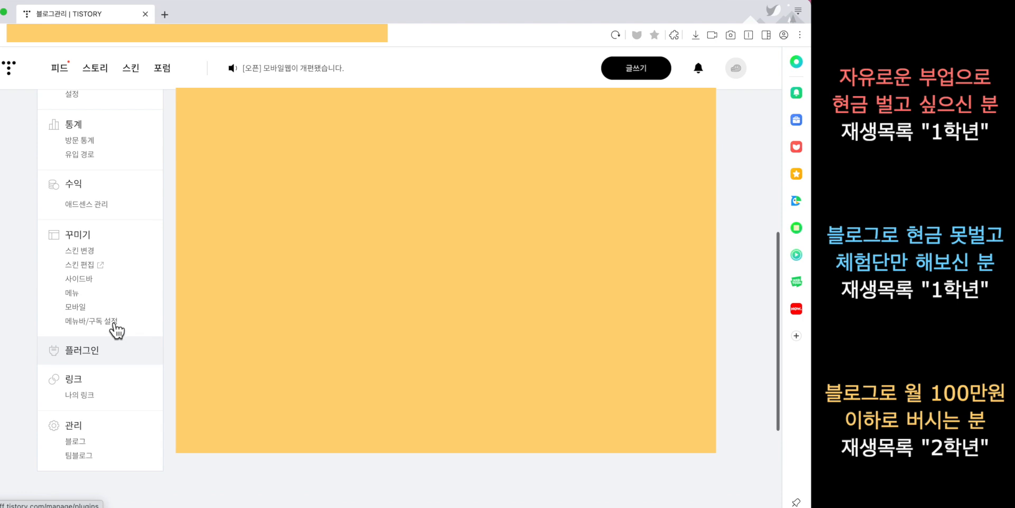
scroll(116, 330, down, 2)
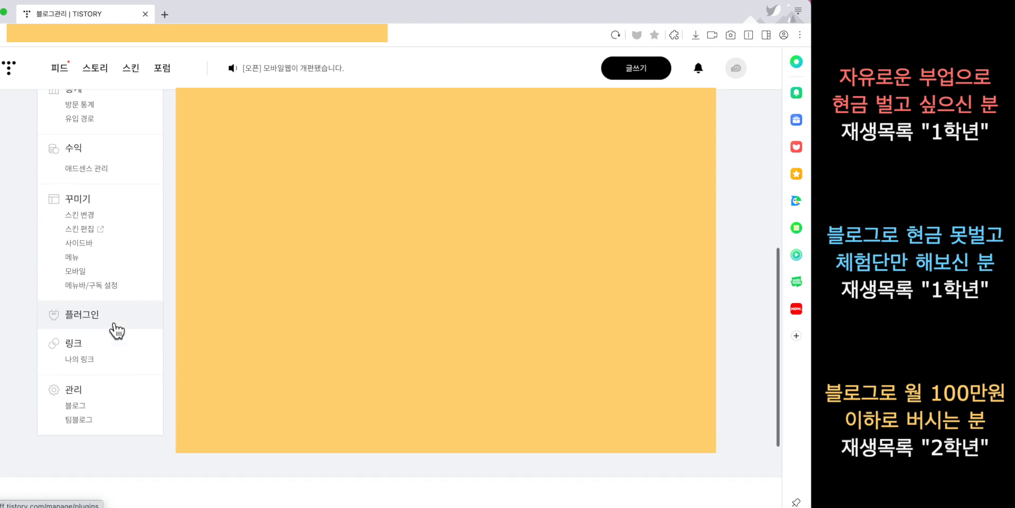
scroll(116, 331, down, 3)
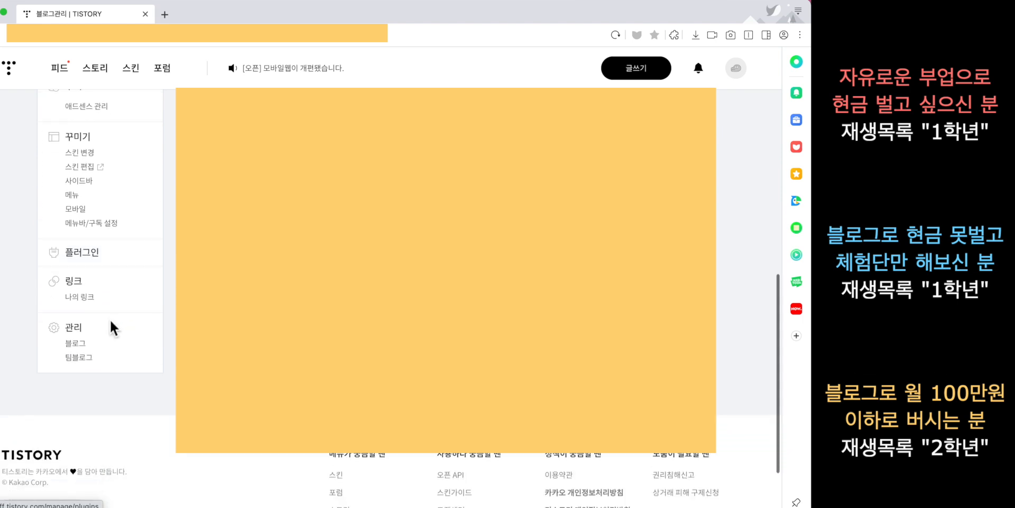
click(83, 344)
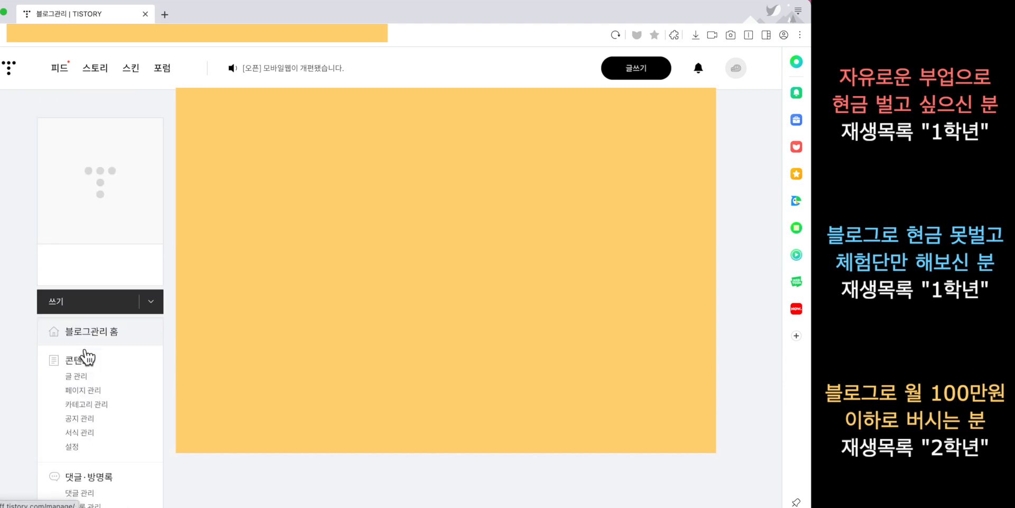
scroll(254, 292, down, 16)
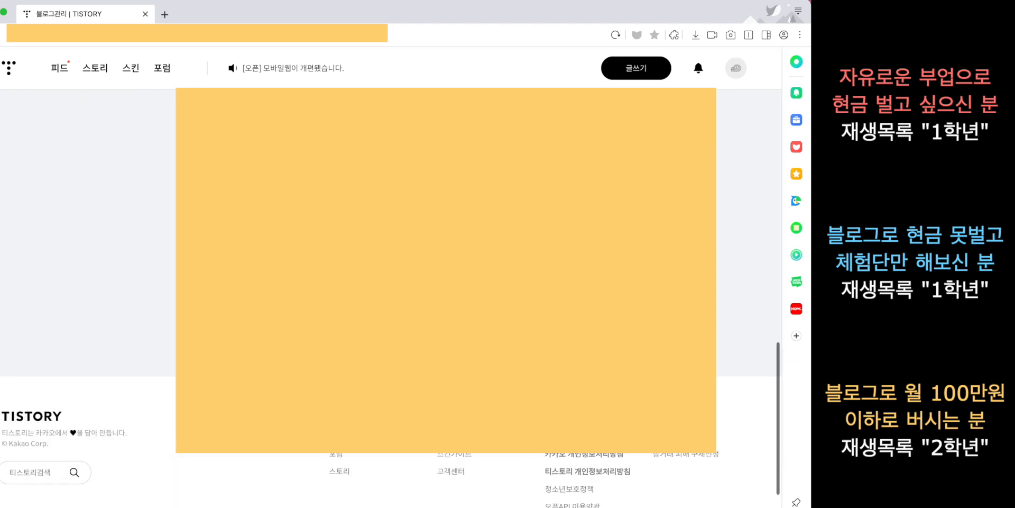
scroll(254, 292, up, 5)
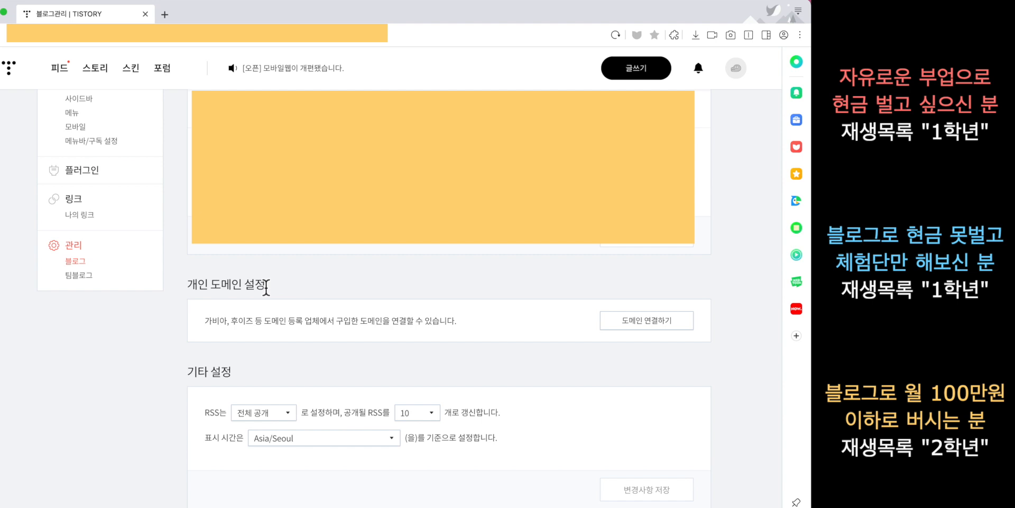
Connect the purchased domain as the blog's personal domain, save the change, and check its DNS and security certificate entries.
click(651, 329)
scroll(469, 291, down, 1)
click(278, 287)
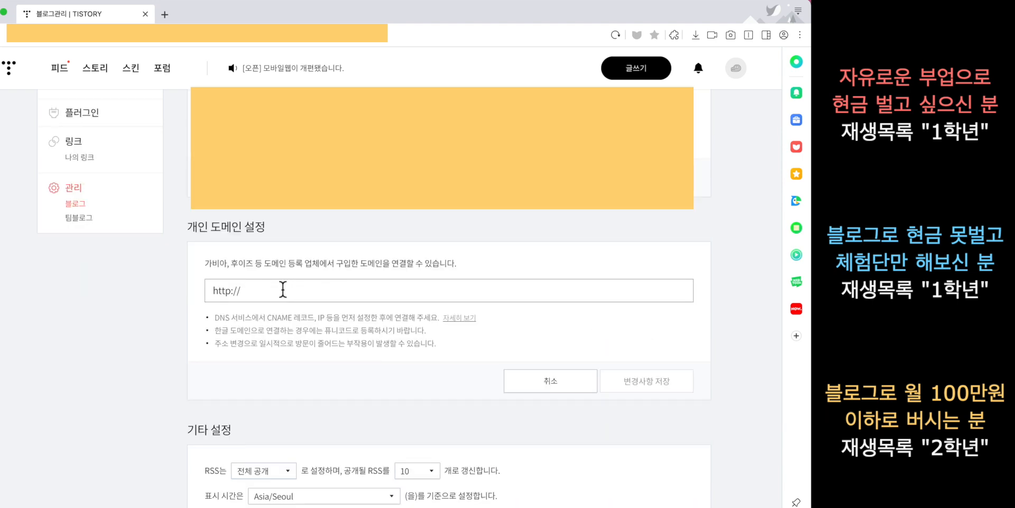
key(ctrl+v)
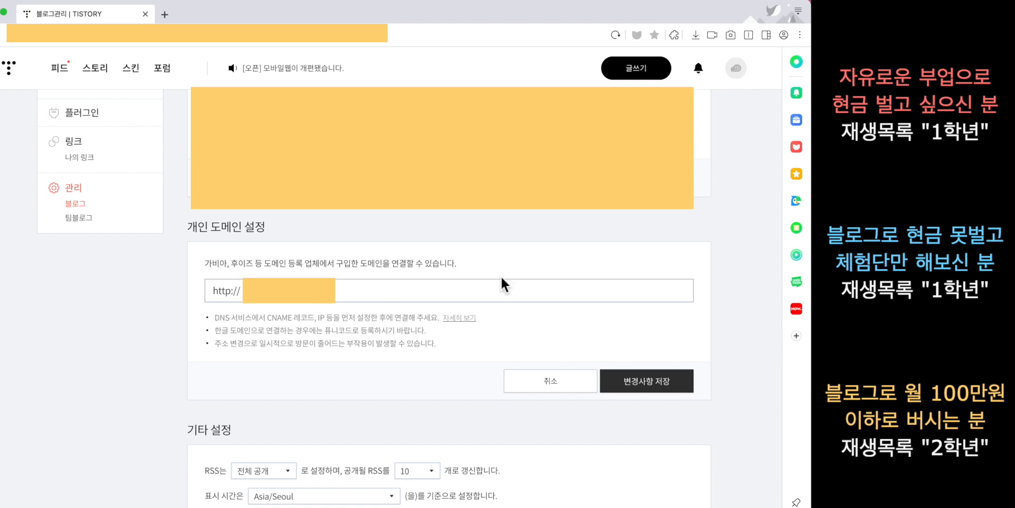
click(646, 381)
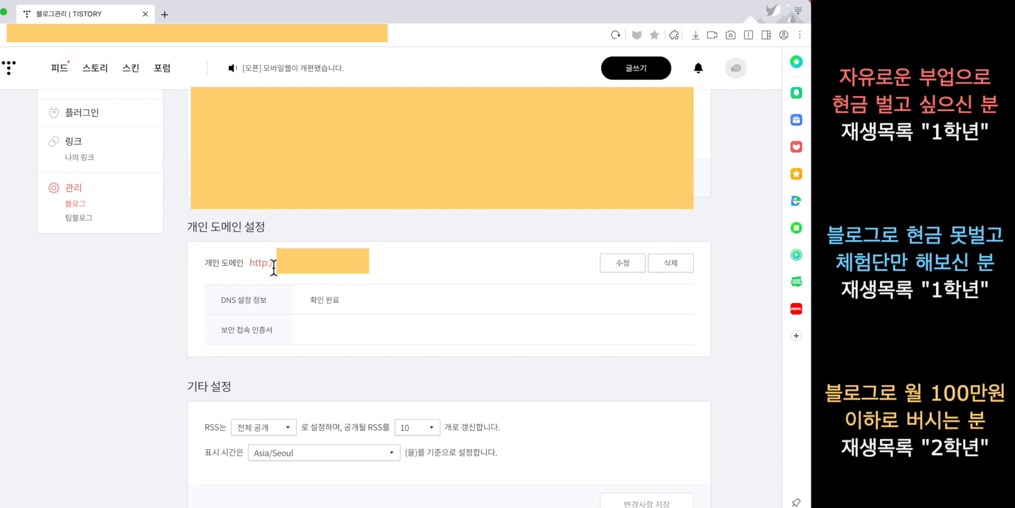
drag(311, 300, 345, 307)
click(227, 333)
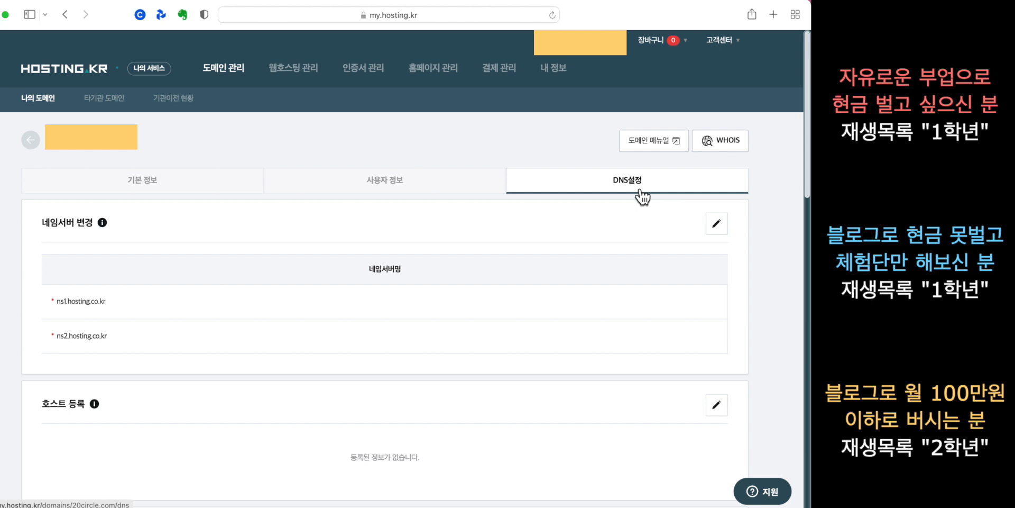
In the domain's DNS record settings on hosting.kr, prepare a new 별칭(CNAME) record with the value host.tistory.io copied from the www record.
scroll(537, 273, down, 8)
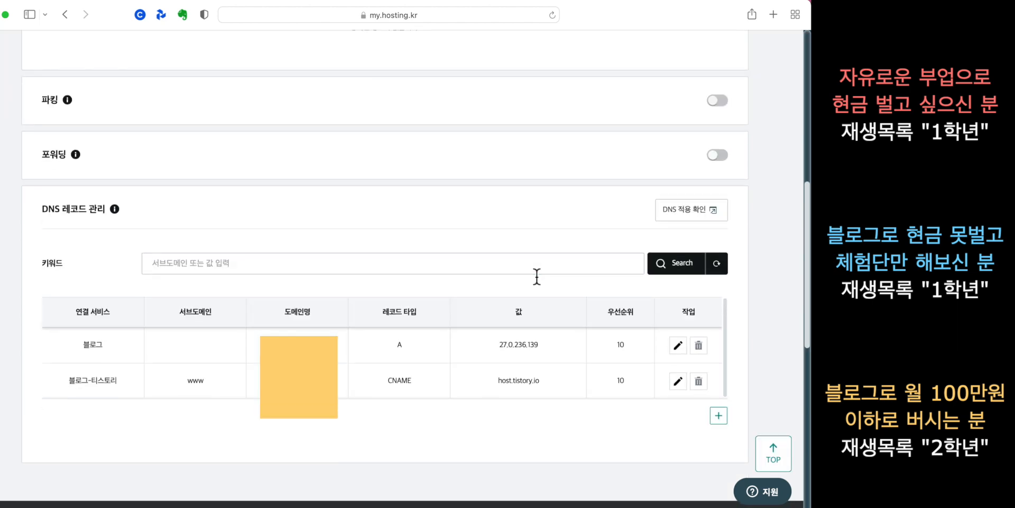
click(728, 423)
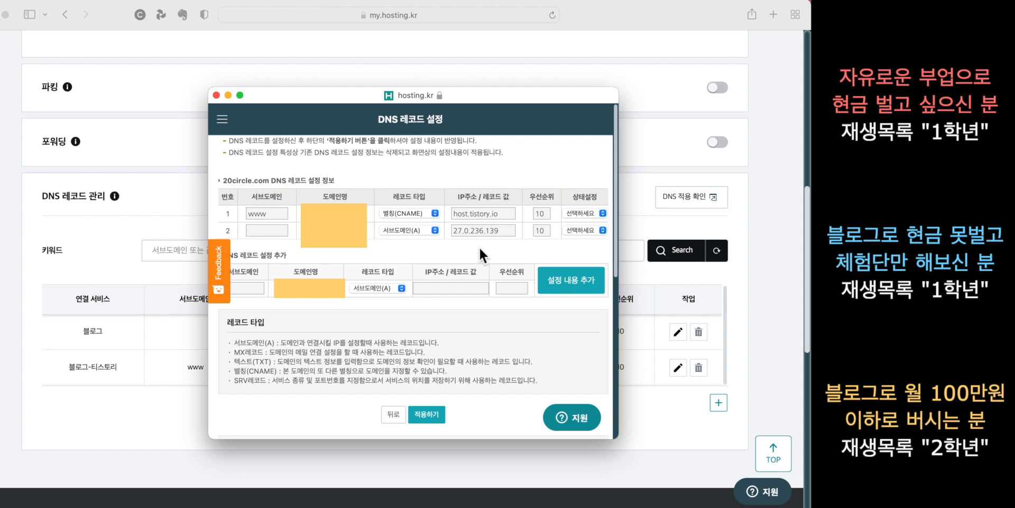
click(401, 289)
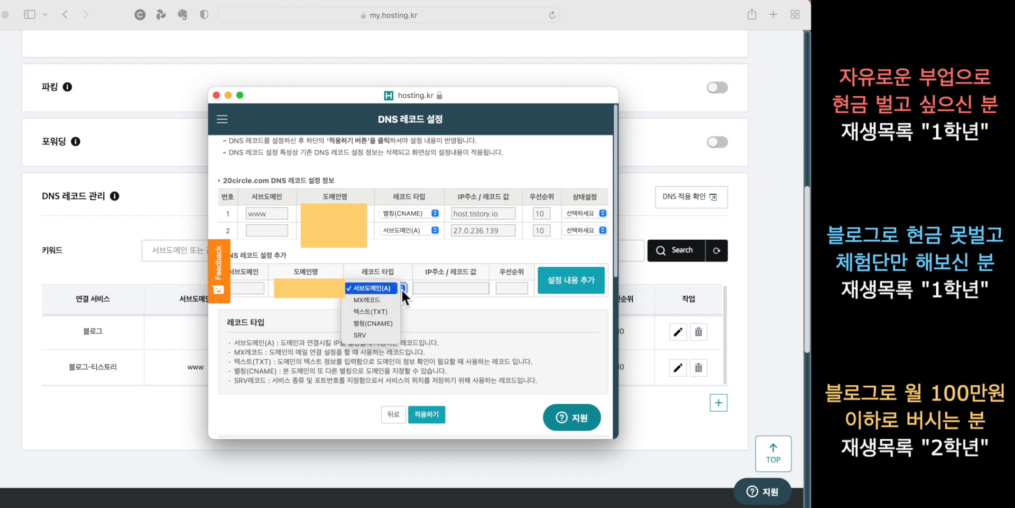
click(381, 324)
click(440, 288)
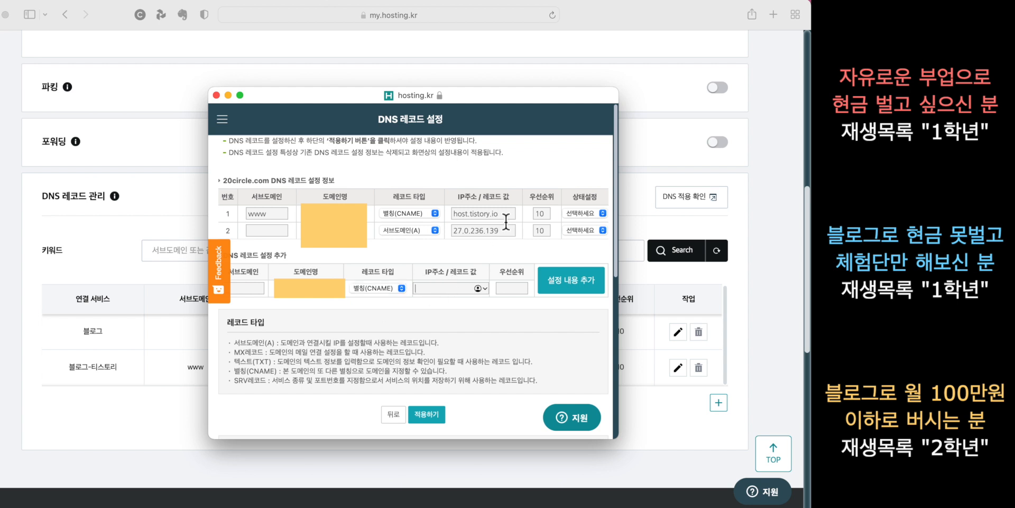
double_click(474, 213)
key(super+c)
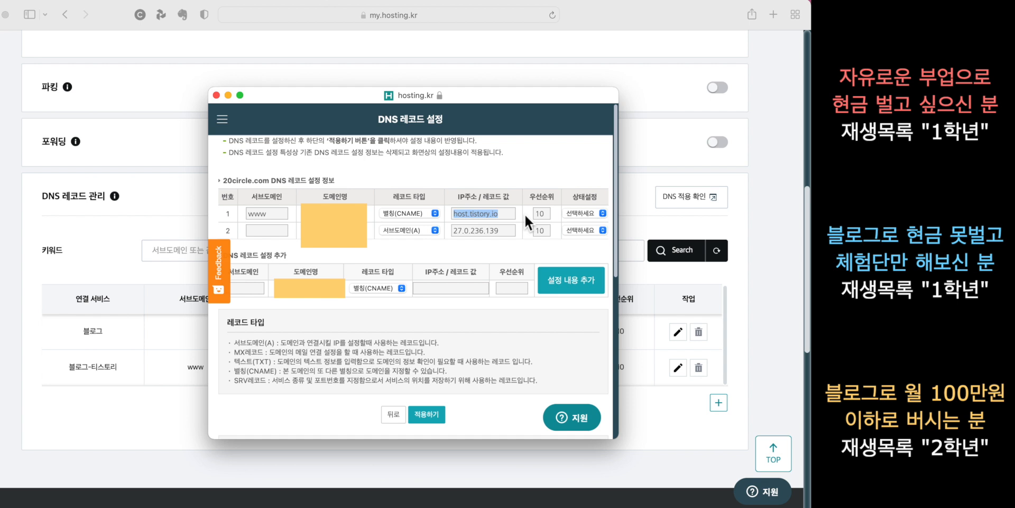
click(448, 288)
key(super+v)
Set the new CNAME record's subdomain to "a", add it to the list, and apply the DNS record settings.
click(273, 288)
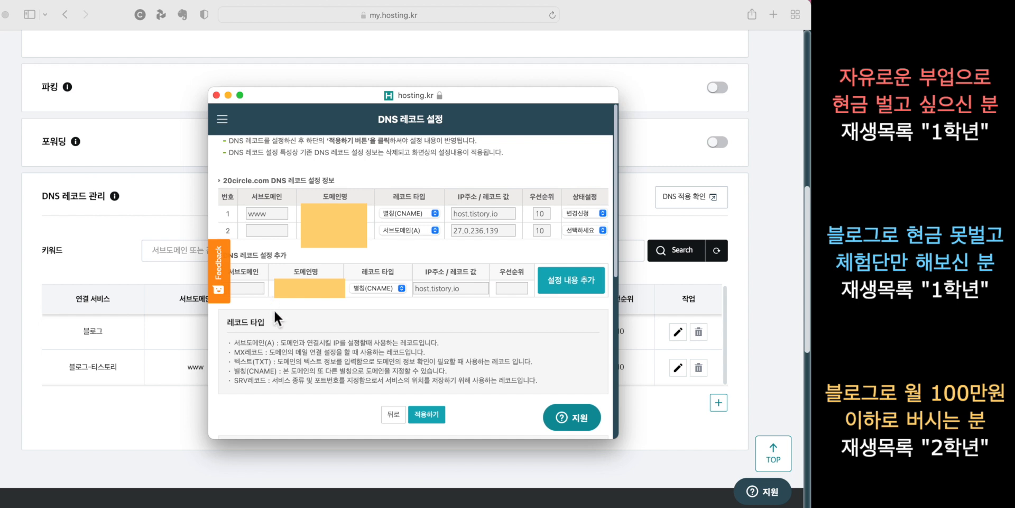
scroll(274, 310, down, 3)
click(242, 219)
text(a)
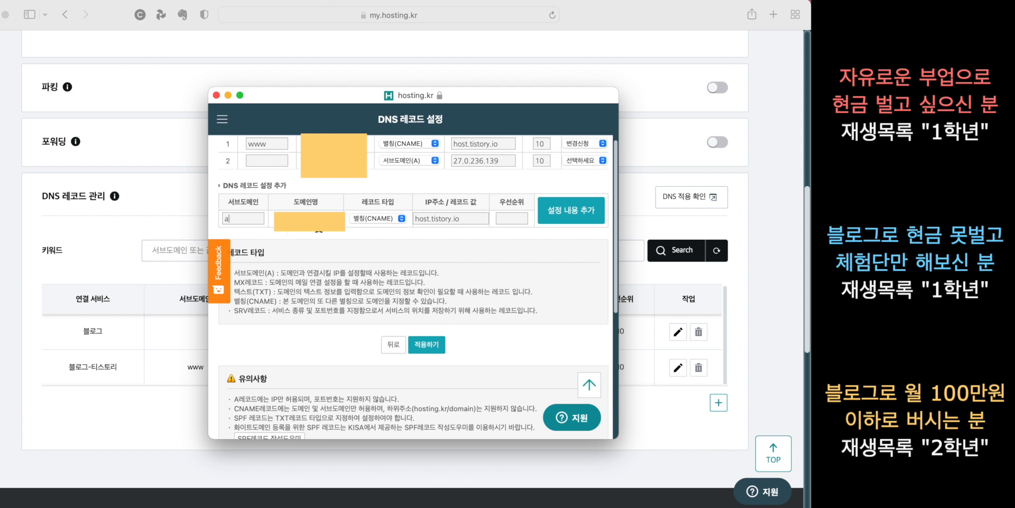
key(BackSpace)
text(a)
click(588, 222)
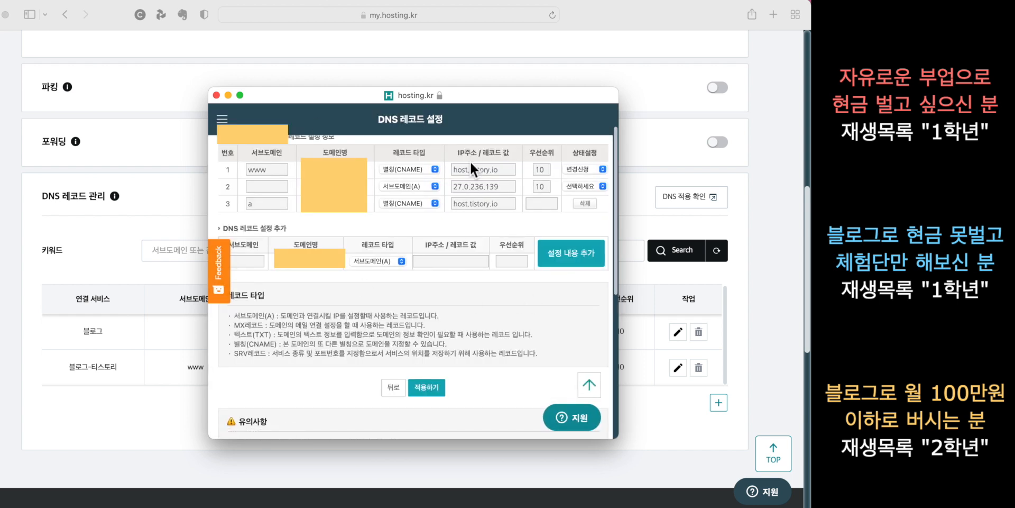
click(433, 391)
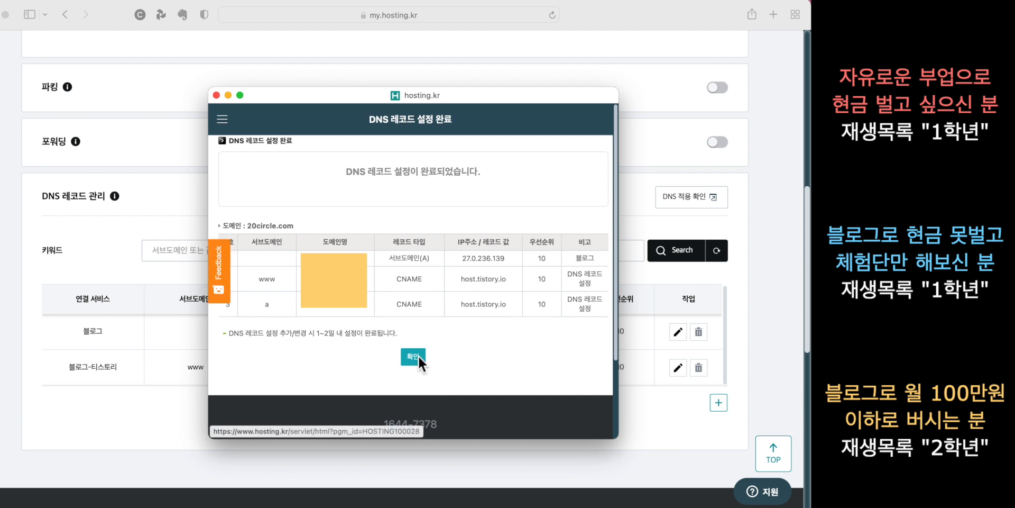
click(416, 356)
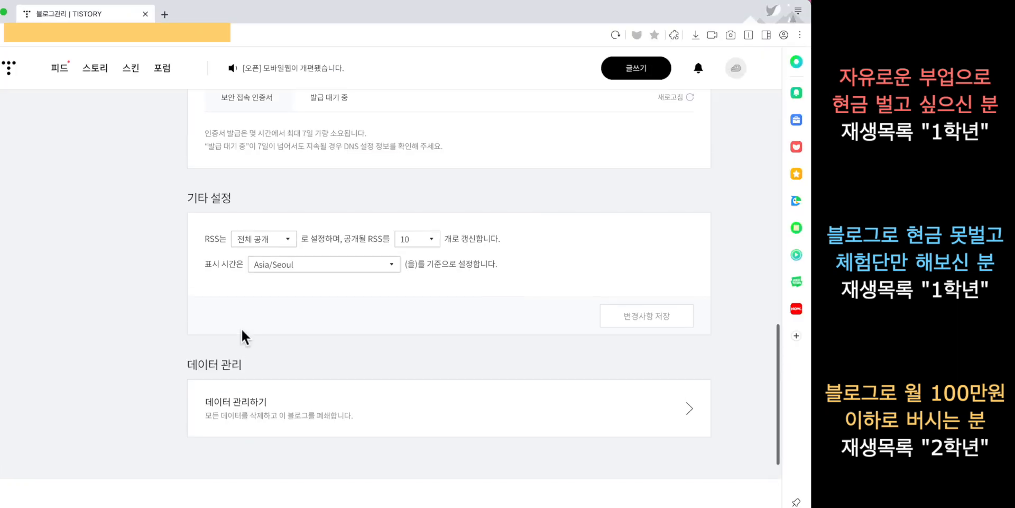
Switch to the other Tistory blog's settings and enter a.xxxxx.com as its personal domain (개인 도메인 설정).
scroll(242, 285, up, 3)
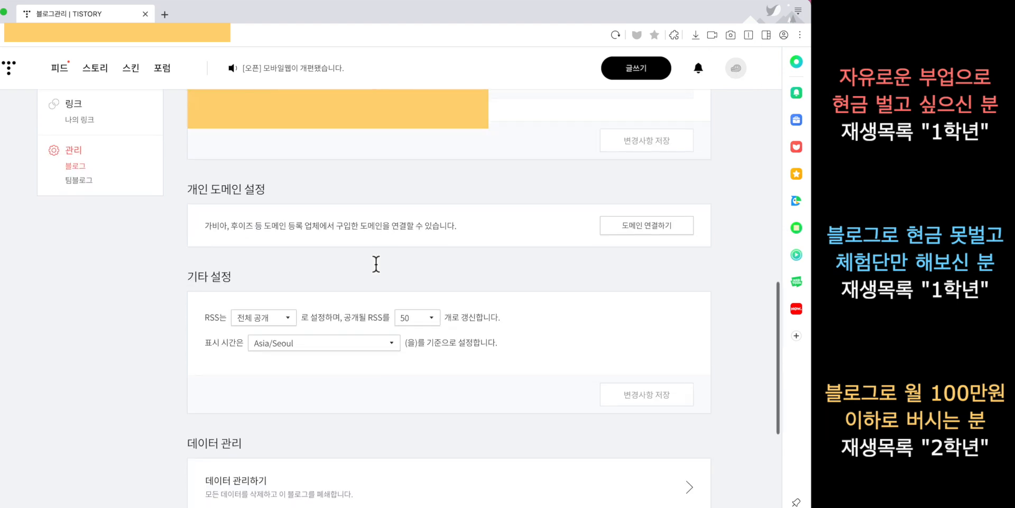
scroll(374, 263, down, 1)
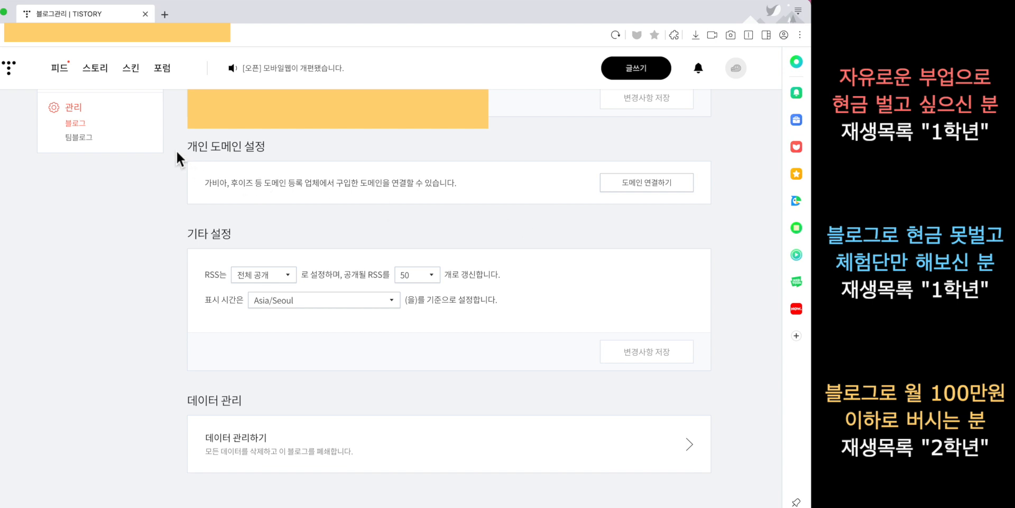
click(676, 185)
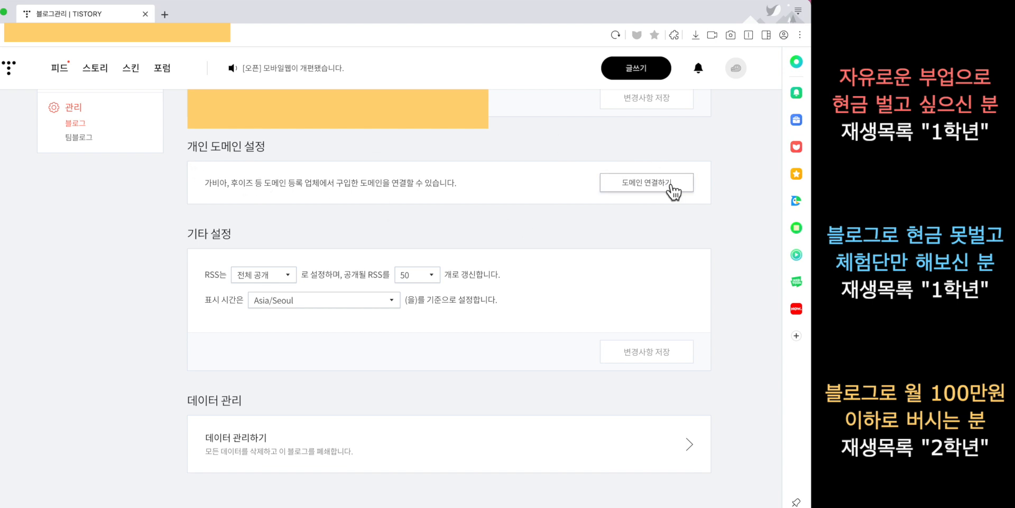
text(a.)
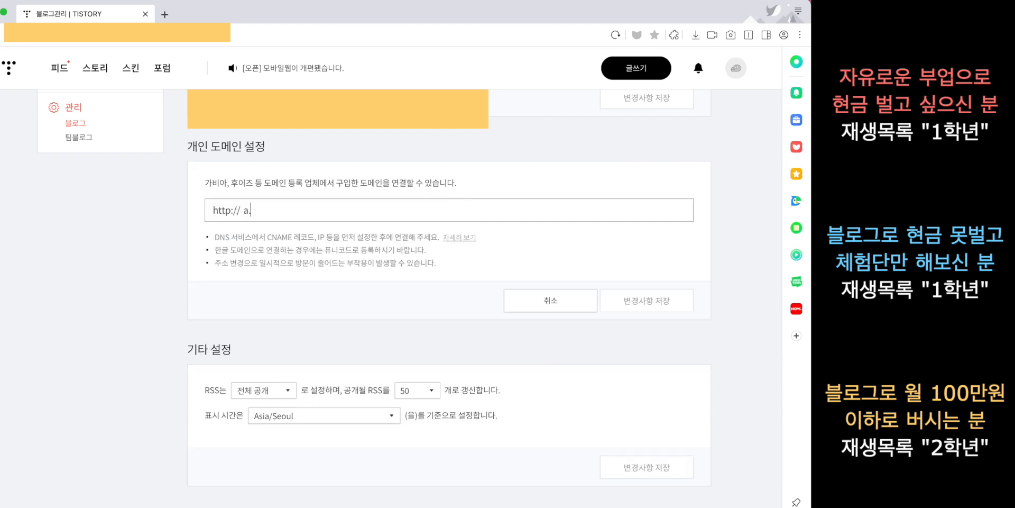
text(xxxxx.com)
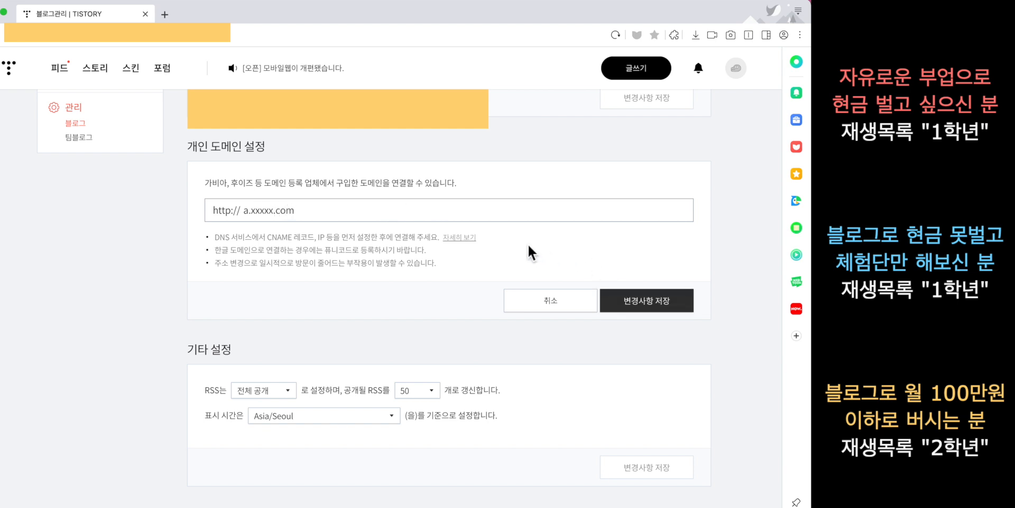
drag(251, 212, 315, 211)
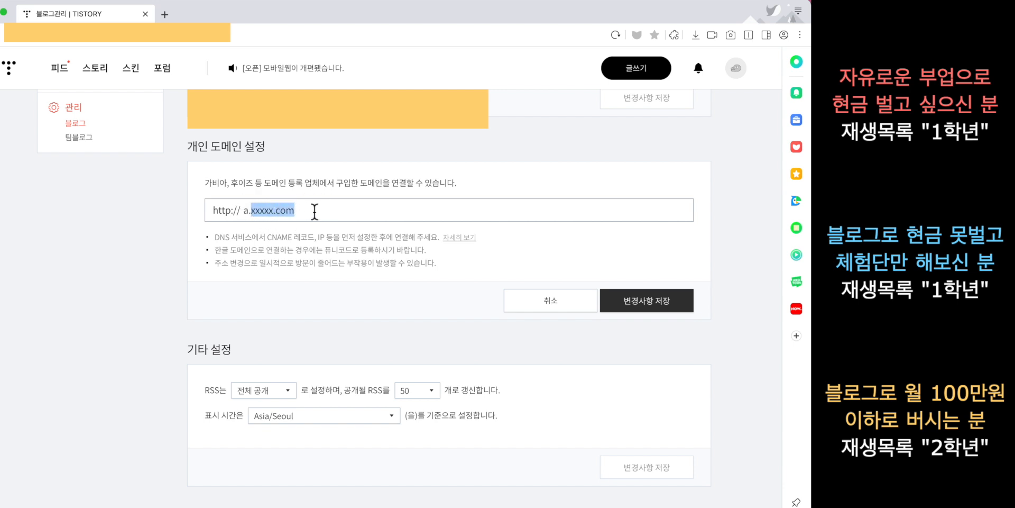
click(245, 215)
drag(252, 216, 312, 211)
click(313, 211)
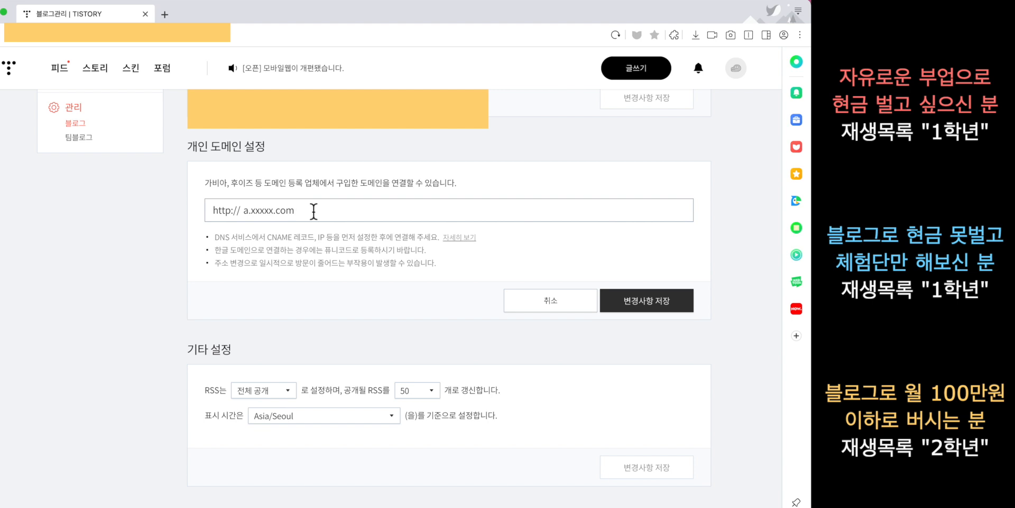
click(171, 288)
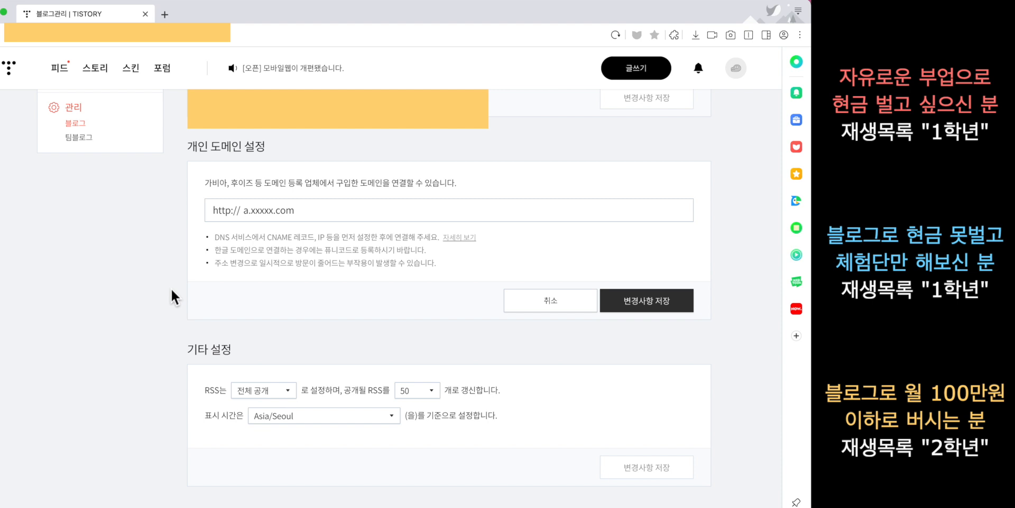
double_click(268, 210)
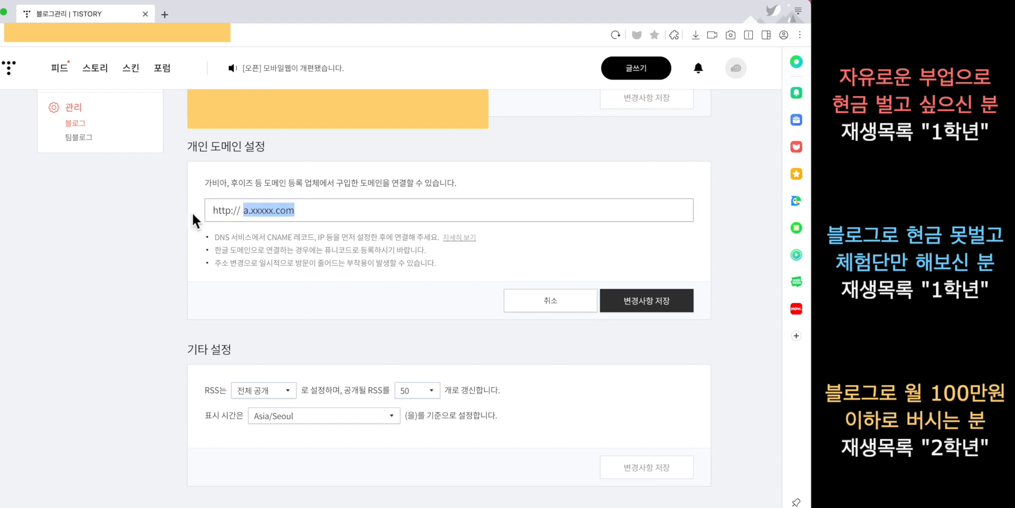
click(358, 324)
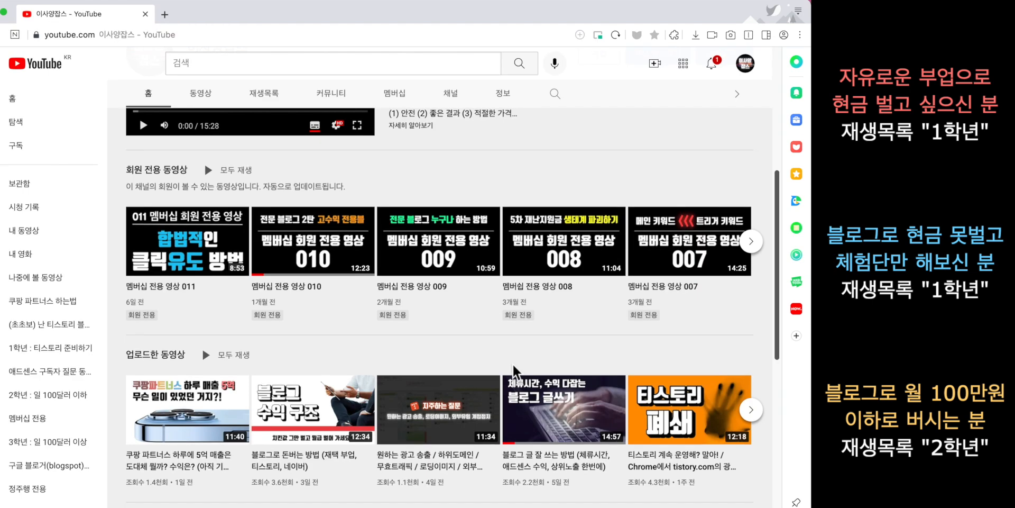
On the 이사양잡스 YouTube channel, open the channel information (정보) and look through its description, details and links.
scroll(520, 375, down, 1)
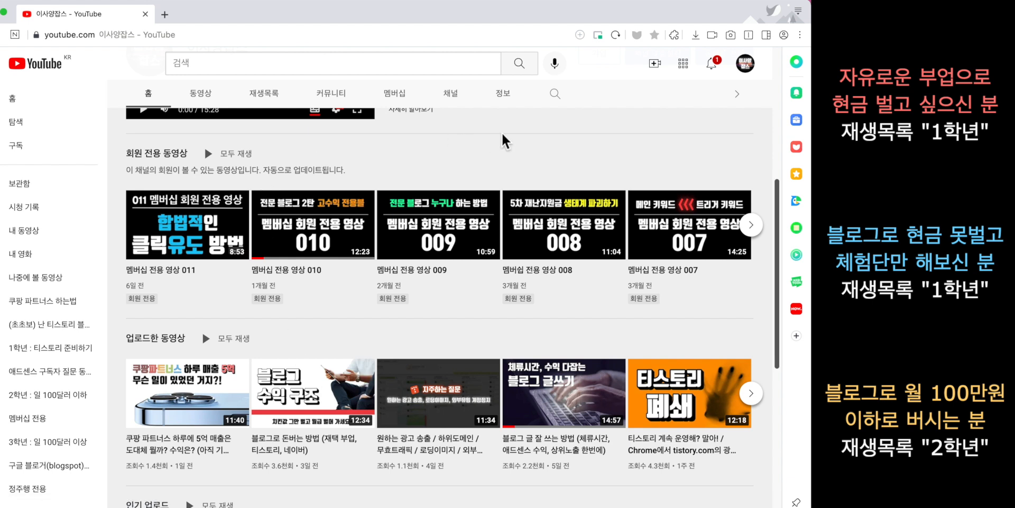
click(505, 95)
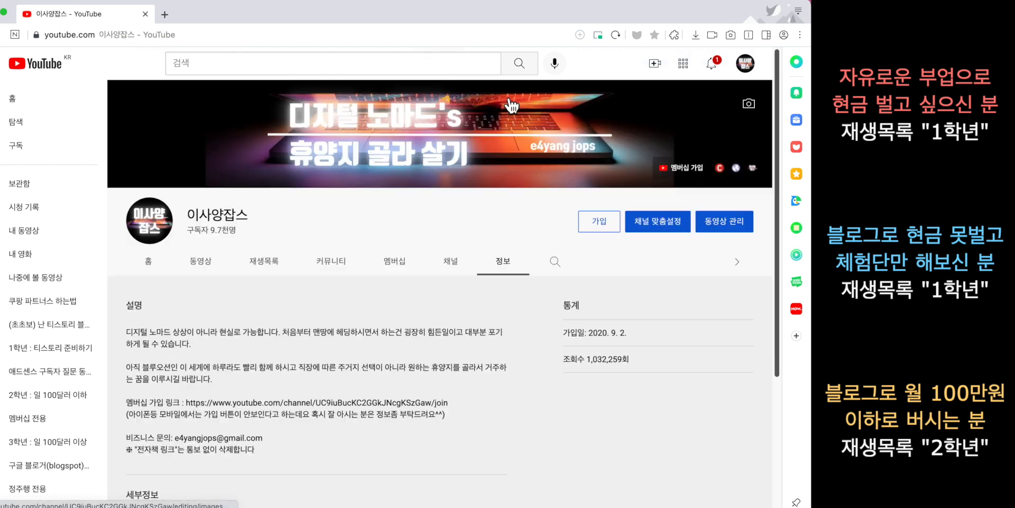
scroll(442, 339, down, 2)
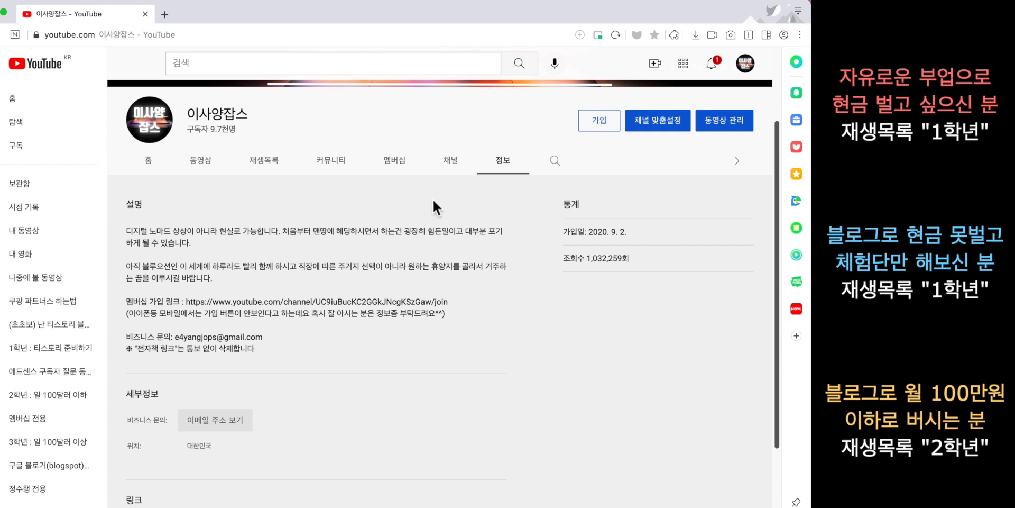
scroll(432, 198, down, 1)
scroll(492, 133, down, 1)
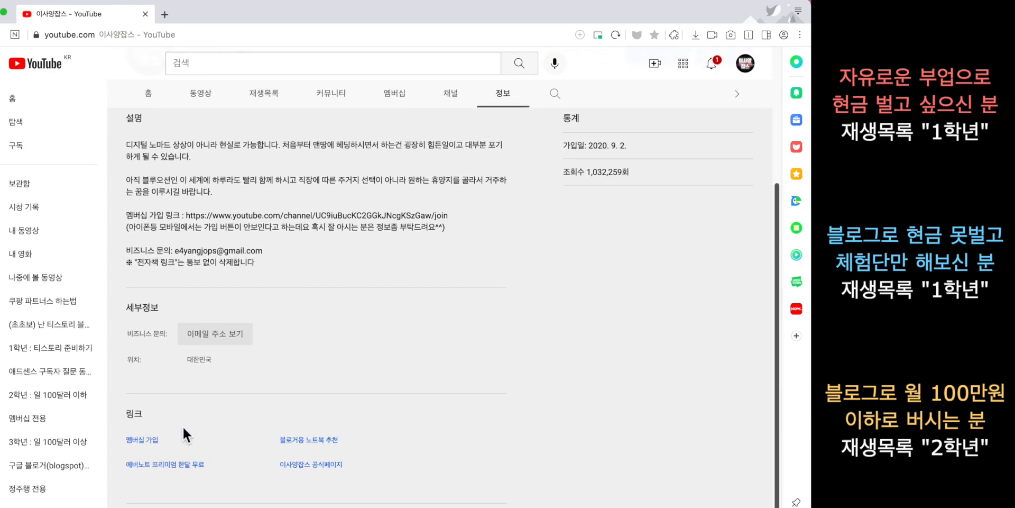
scroll(370, 290, up, 3)
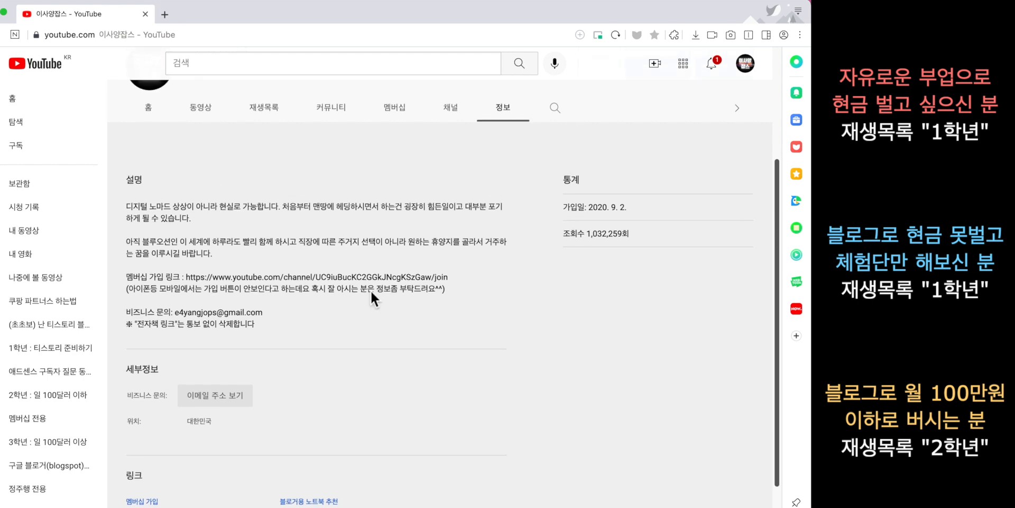
scroll(372, 294, down, 1)
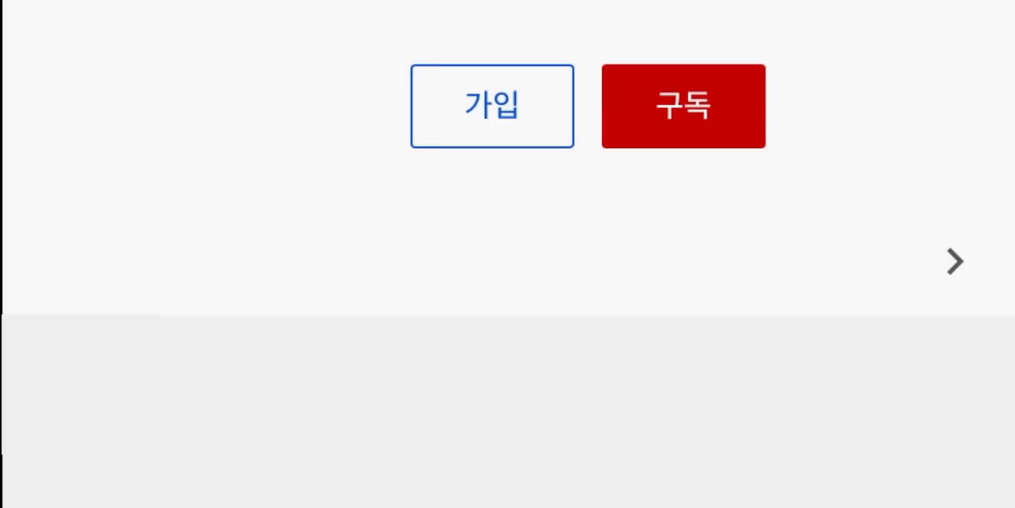
Subscribe to the YouTube channel and turn on all of its notifications.
click(737, 126)
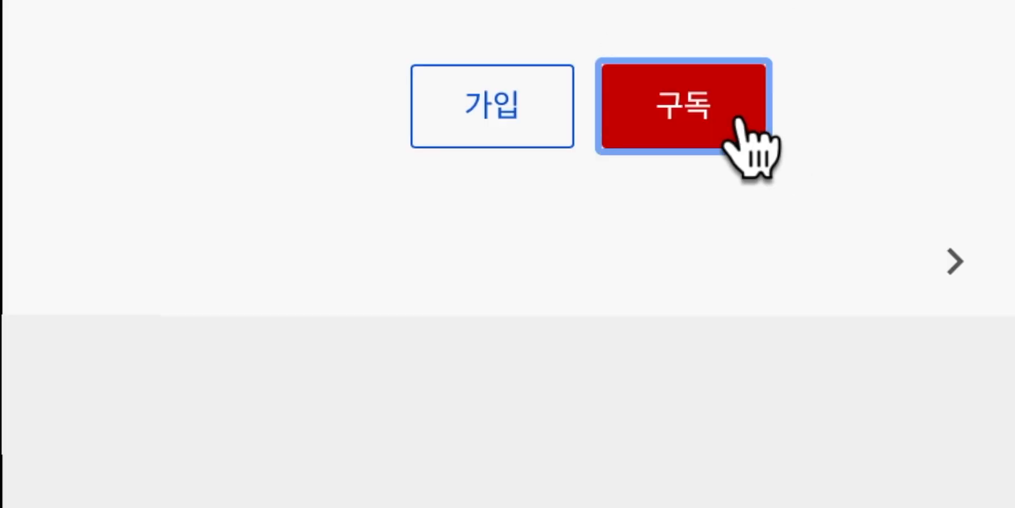
click(765, 125)
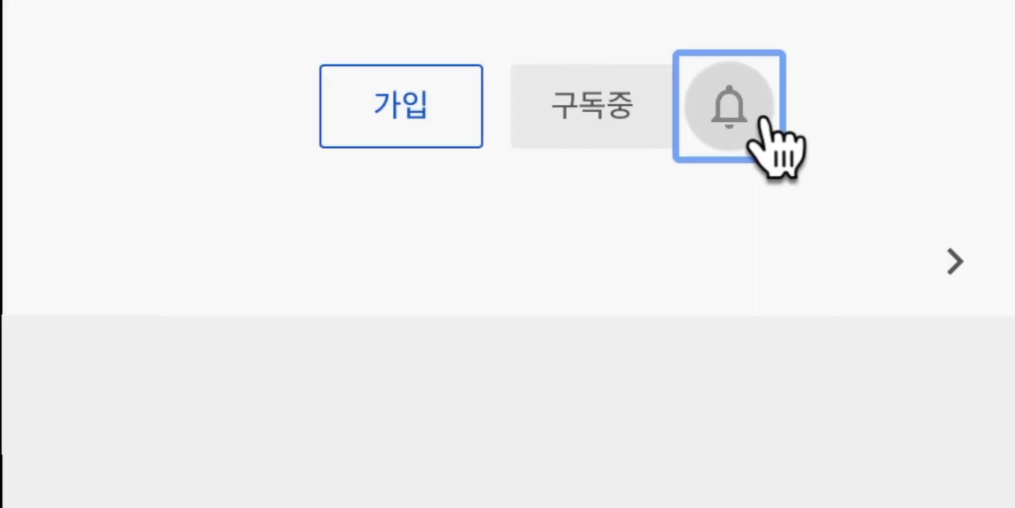
click(798, 214)
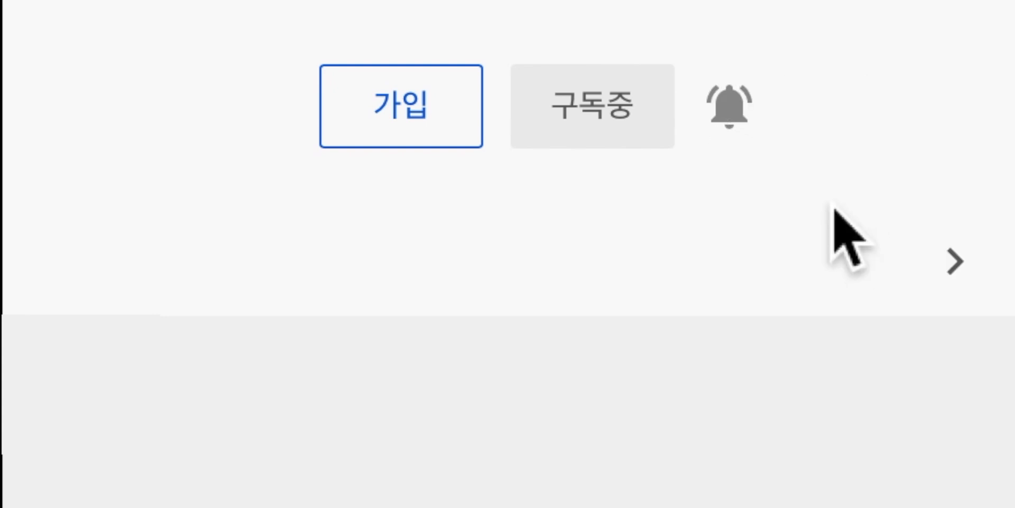